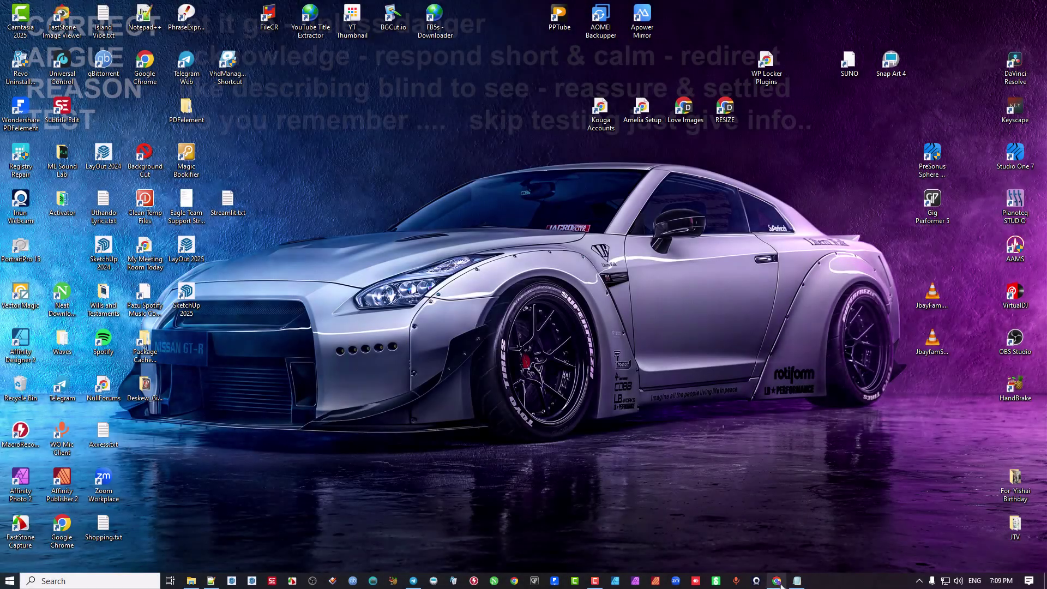
- Open a fresh Chrome tab, then delete the leftover partial line so Notepad is empty
click(777, 581)
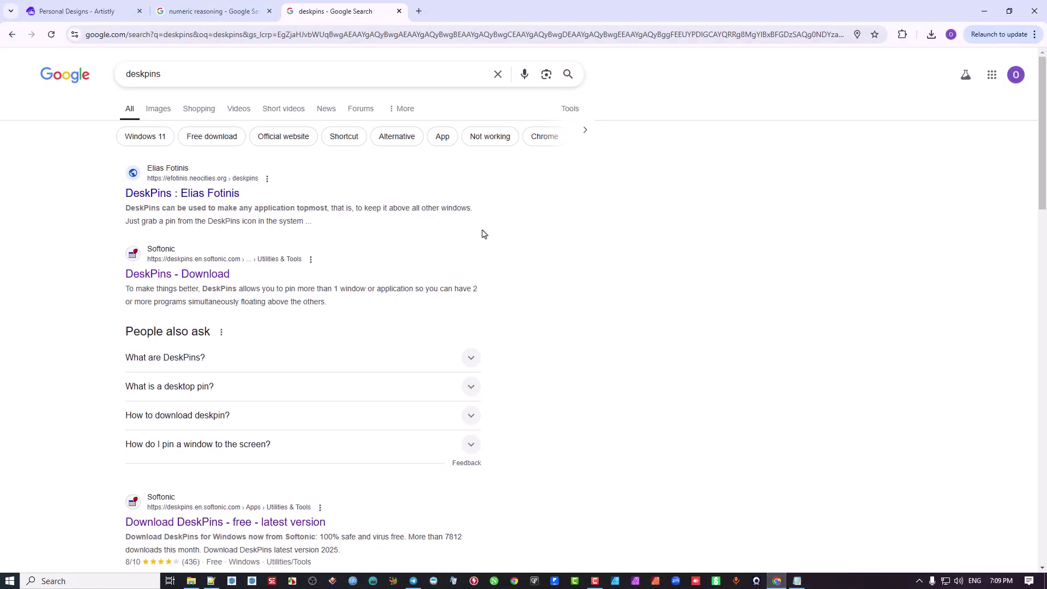
click(418, 11)
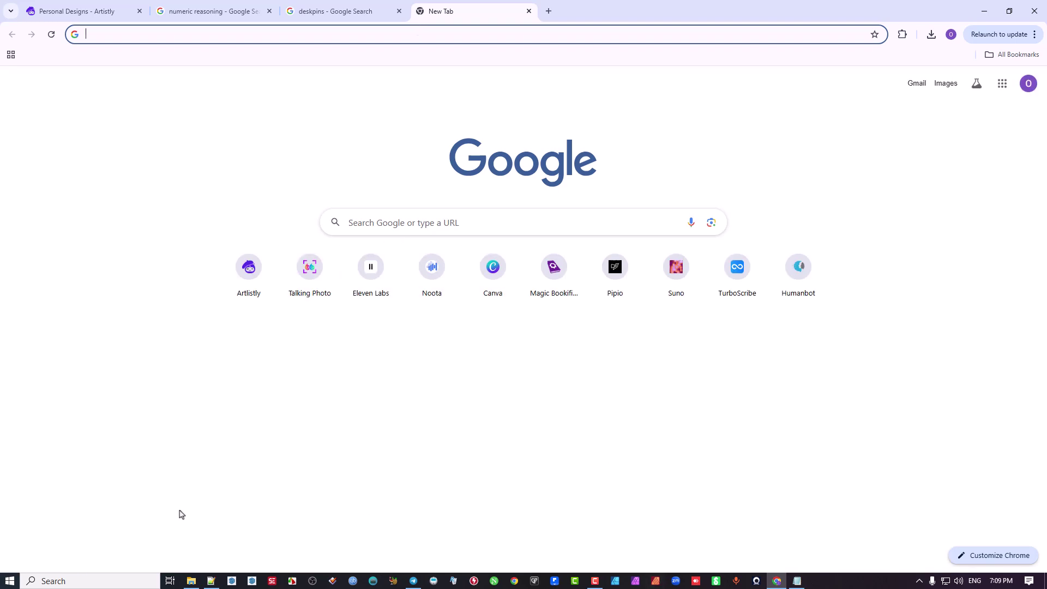
click(796, 580)
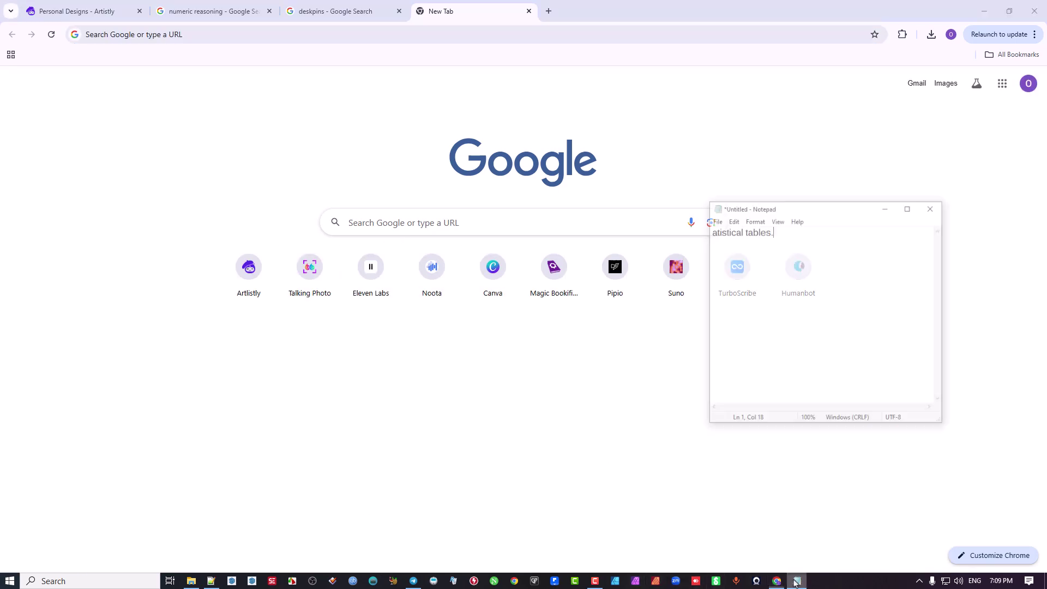
drag(800, 205, 654, 190)
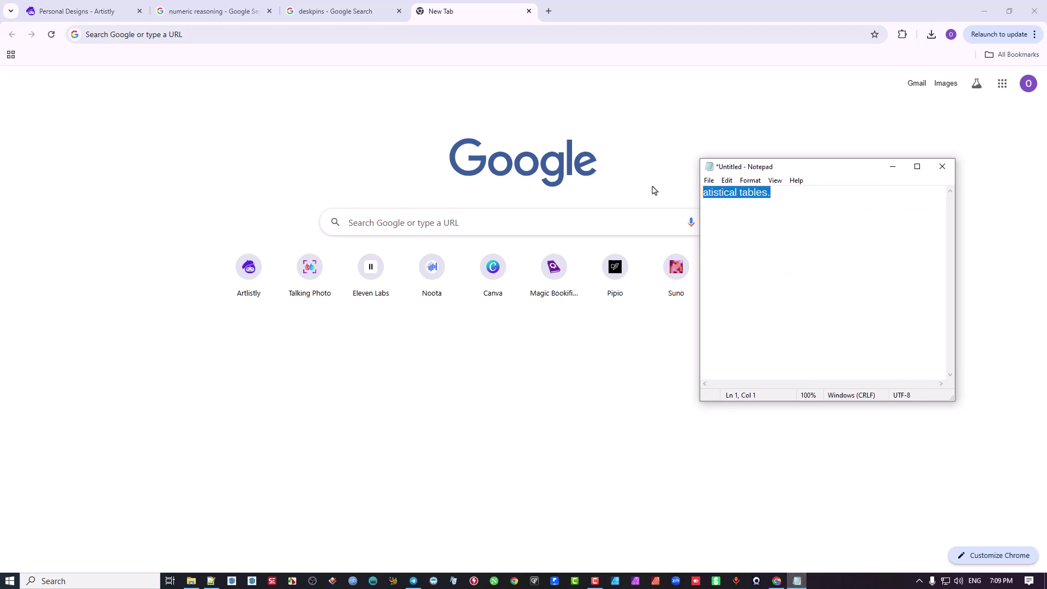
key(Delete)
- Shift the empty Notepad window up and right, leaving Chrome's New Tab page in front
drag(746, 172, 825, 138)
click(474, 331)
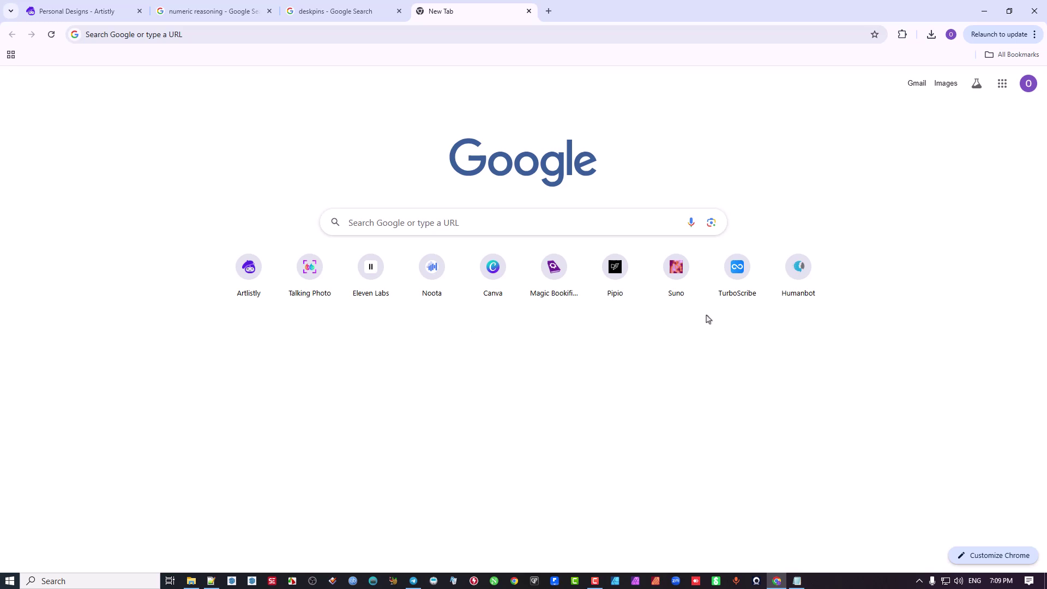
click(797, 580)
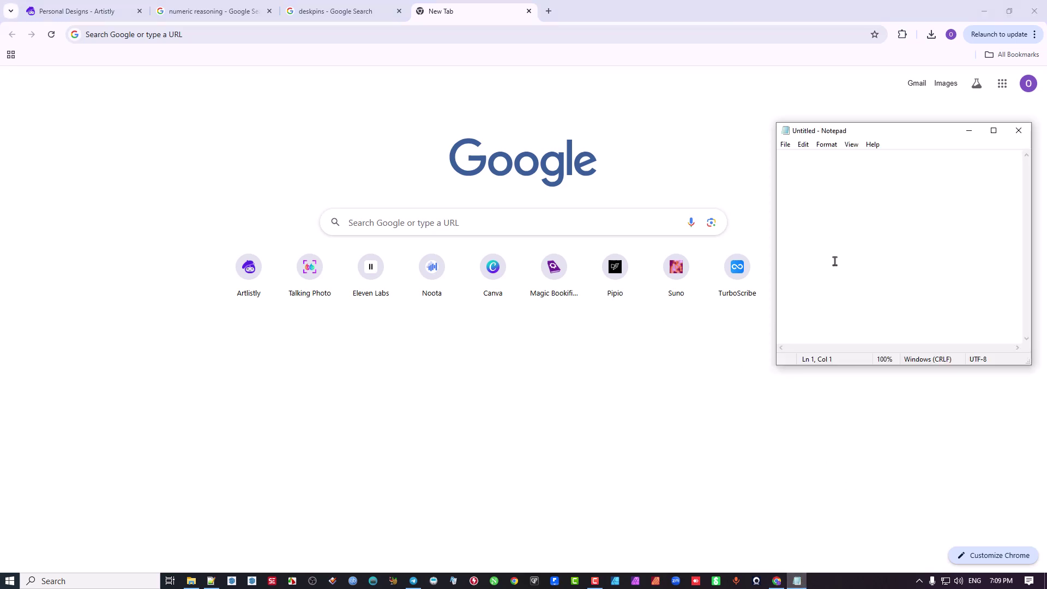
click(676, 436)
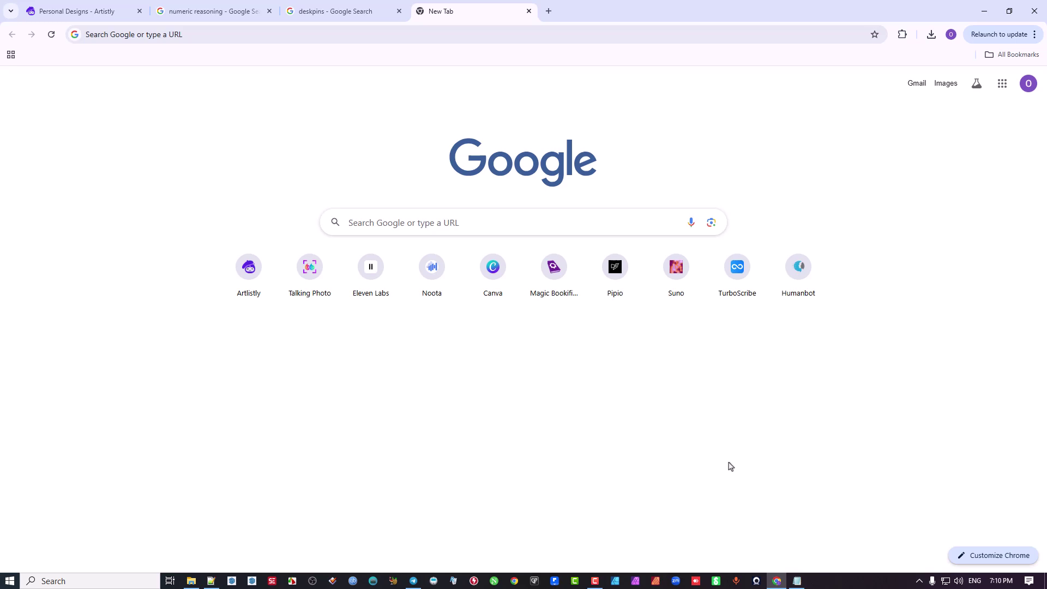
- Snap Notepad to the right half and Chrome to the left, widening Chrome's side
key(alt+Tab)
key(alt+Tab)
key(alt+Tab)
key(alt+Tab)
key(alt+Tab)
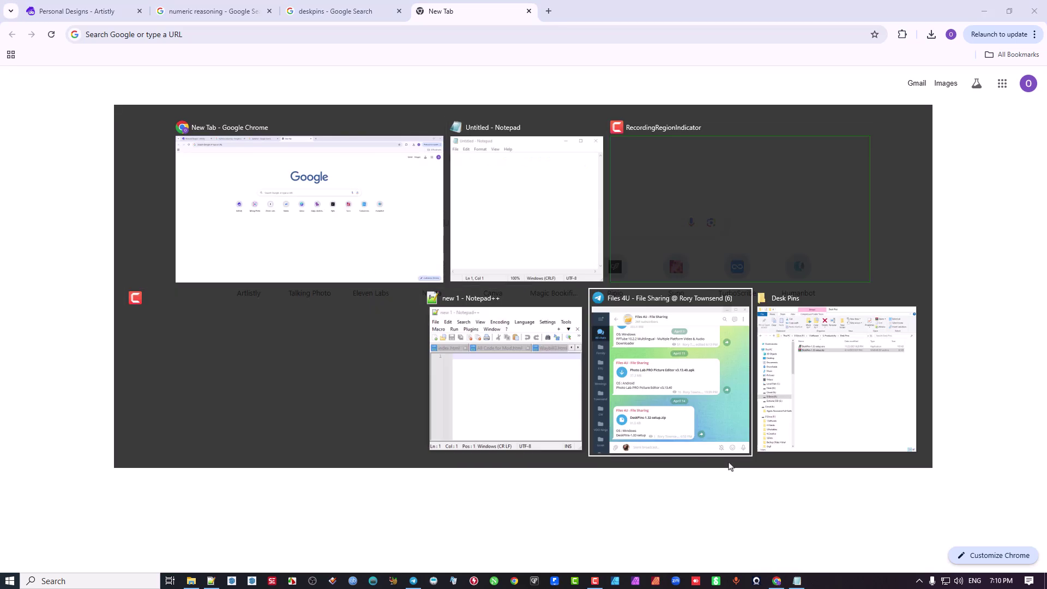
key(alt+Tab)
key(alt+Tab)
key(alt+Tab)
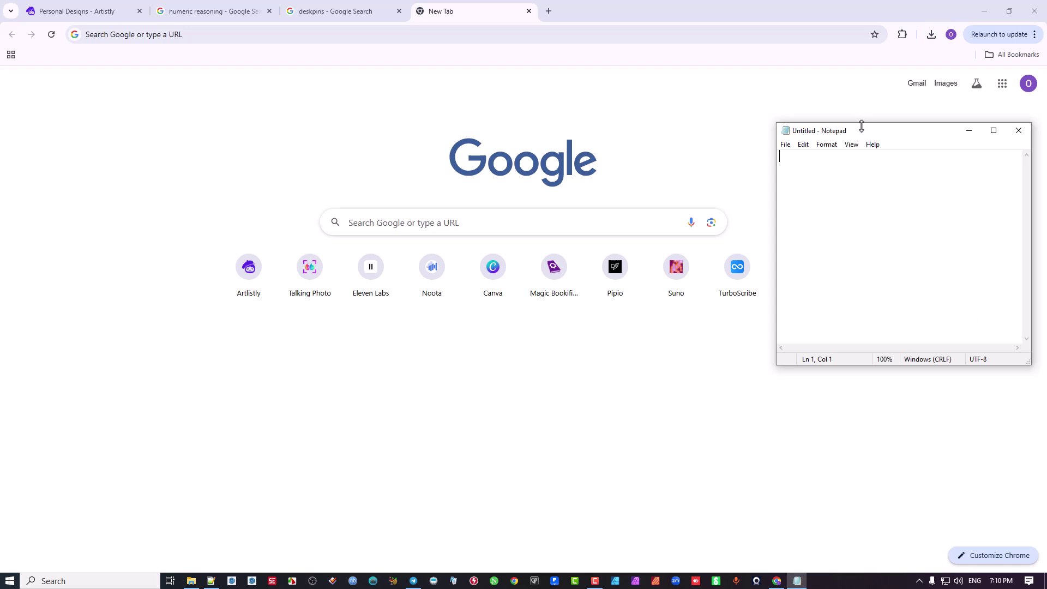
drag(855, 133, 1045, 148)
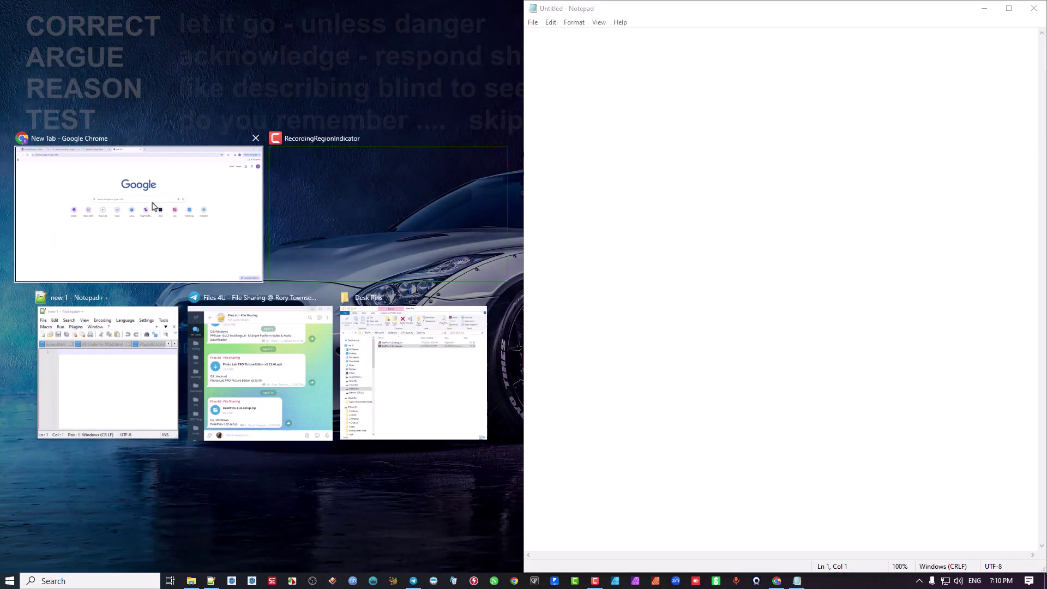
click(163, 191)
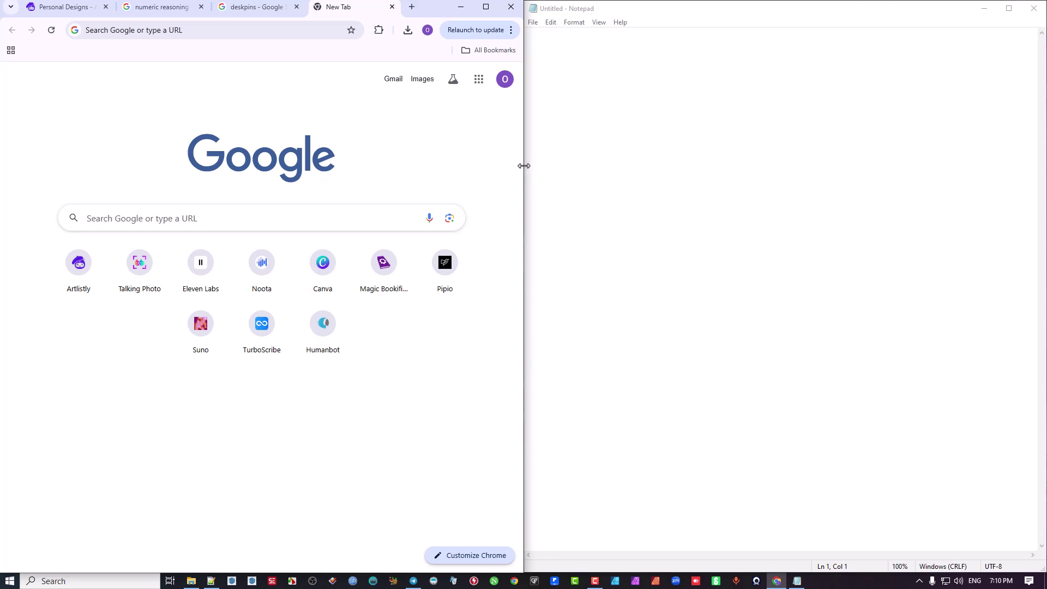
drag(523, 165, 701, 204)
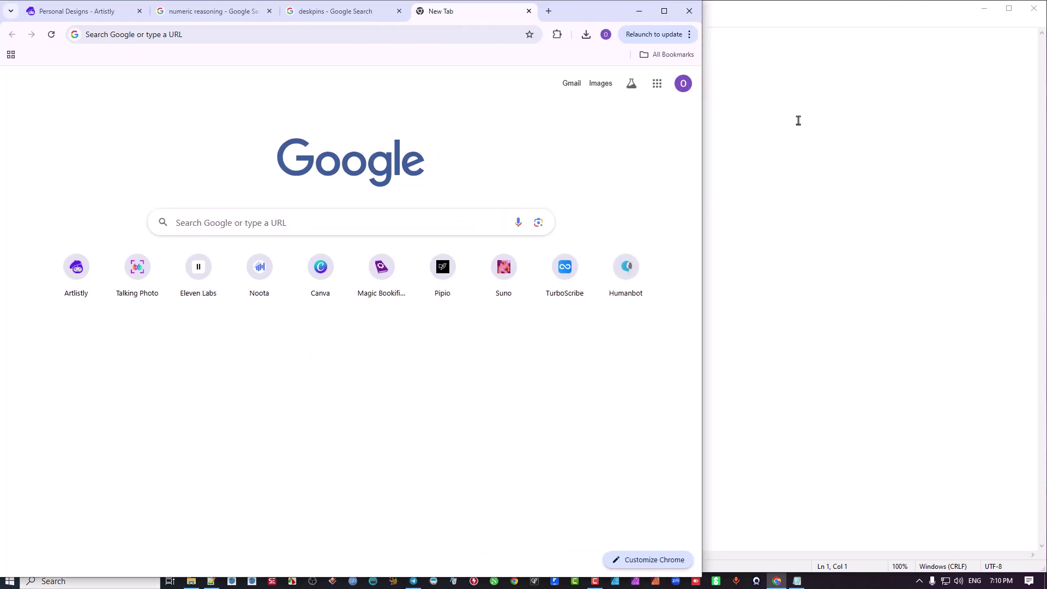
- Unsnap Notepad, maximize Chrome, and float Notepad in front toward the upper right
click(907, 164)
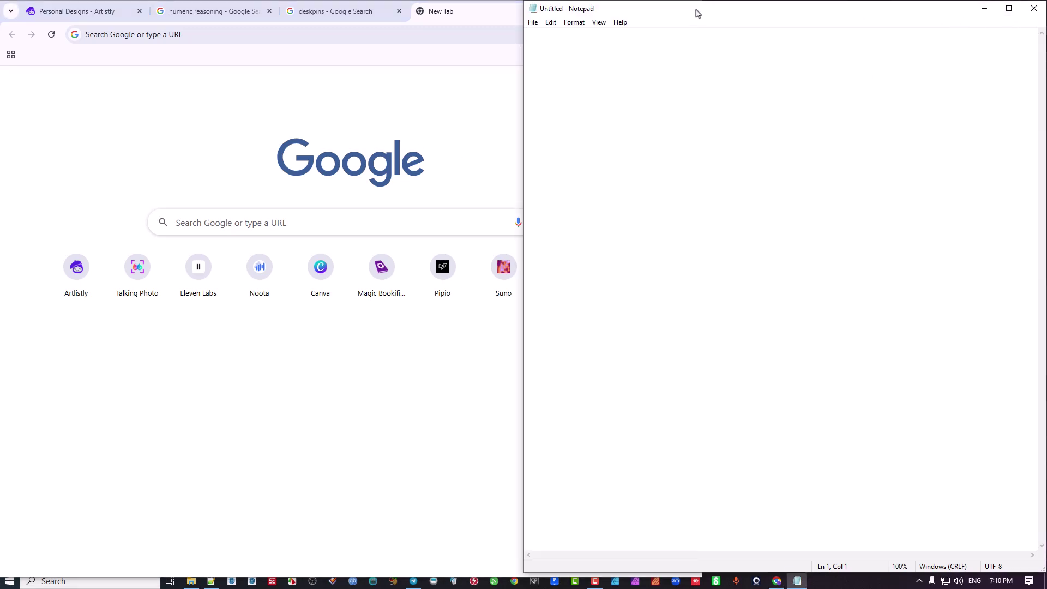
drag(697, 13, 810, 181)
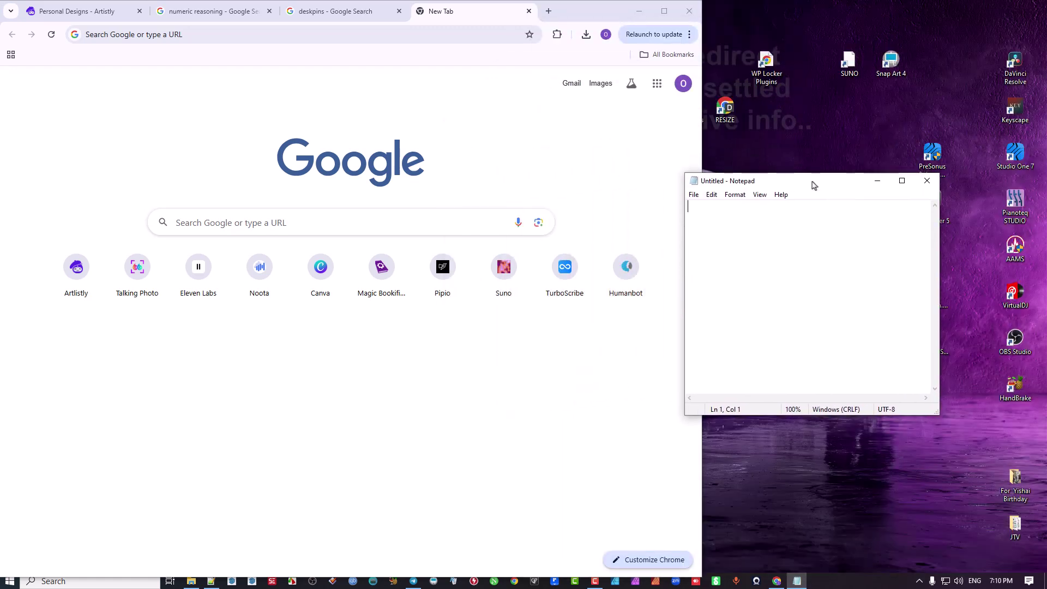
click(664, 11)
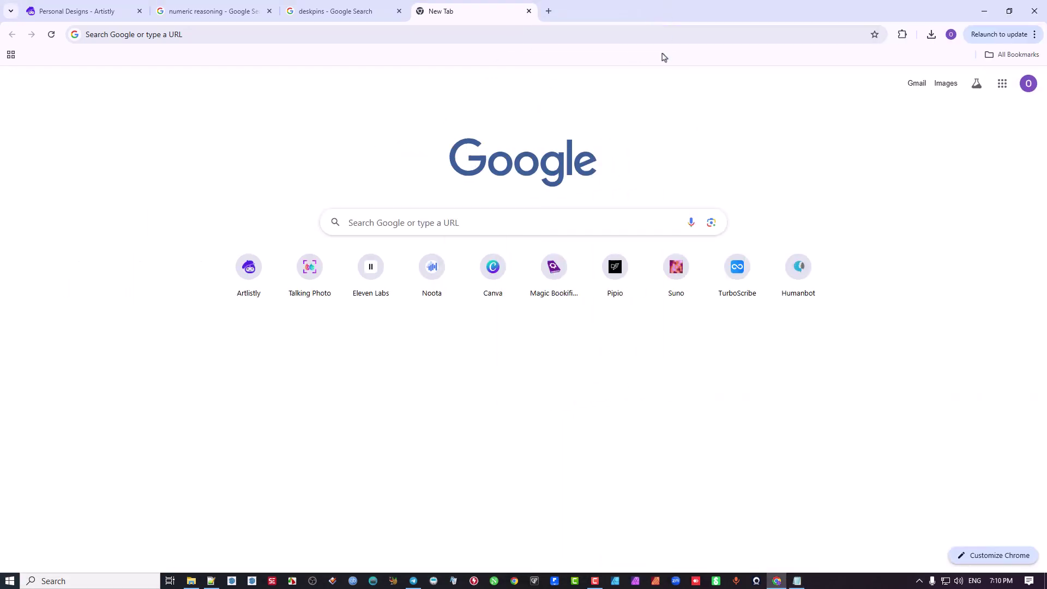
click(797, 577)
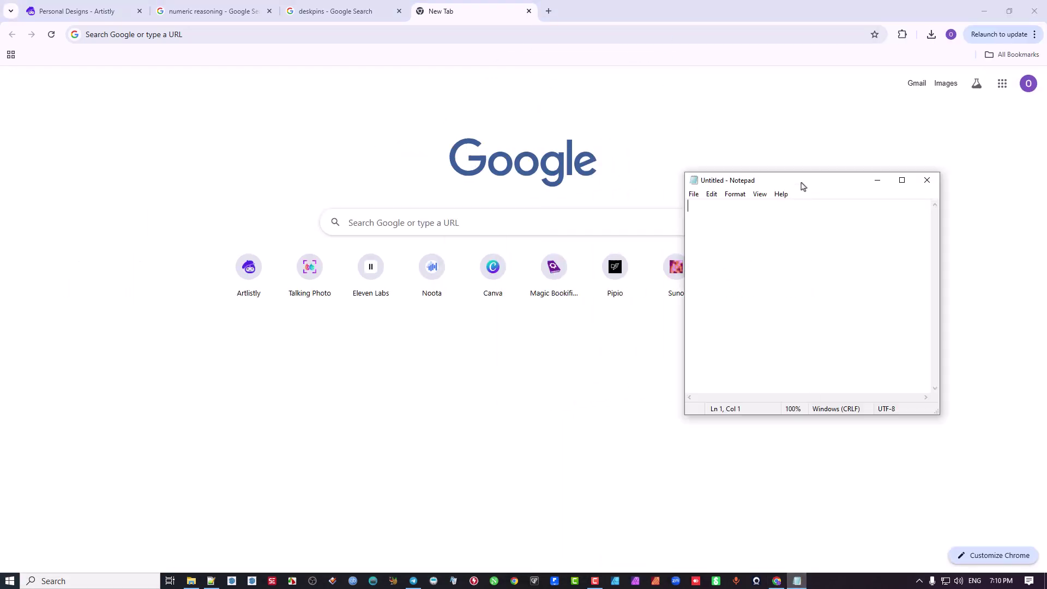
drag(802, 186, 837, 129)
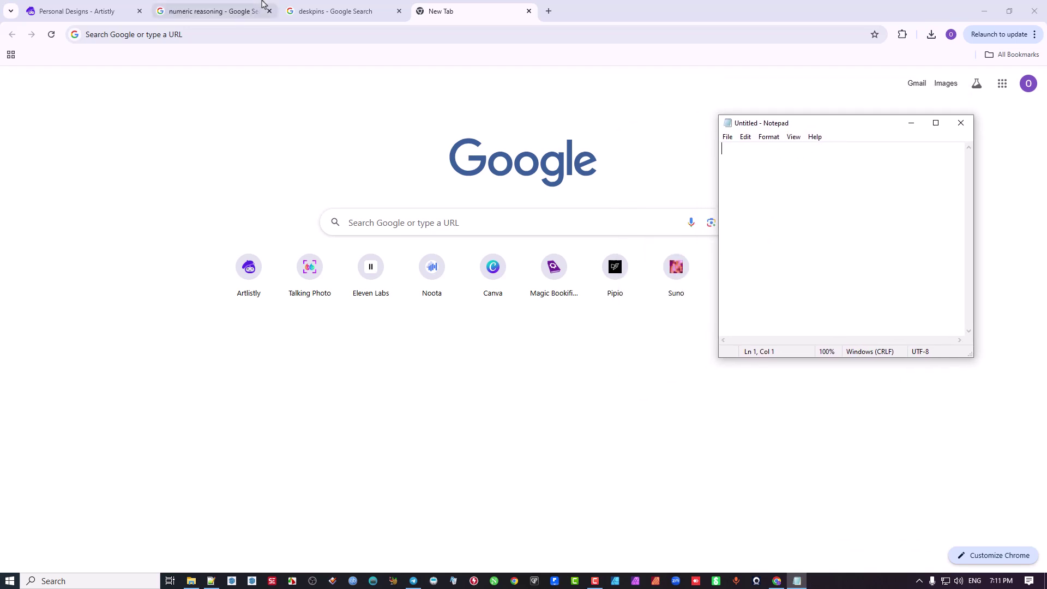
- Switch to the 'deskpins - Google Search' tab and scroll down to the GitHub DeskPins result
click(302, 11)
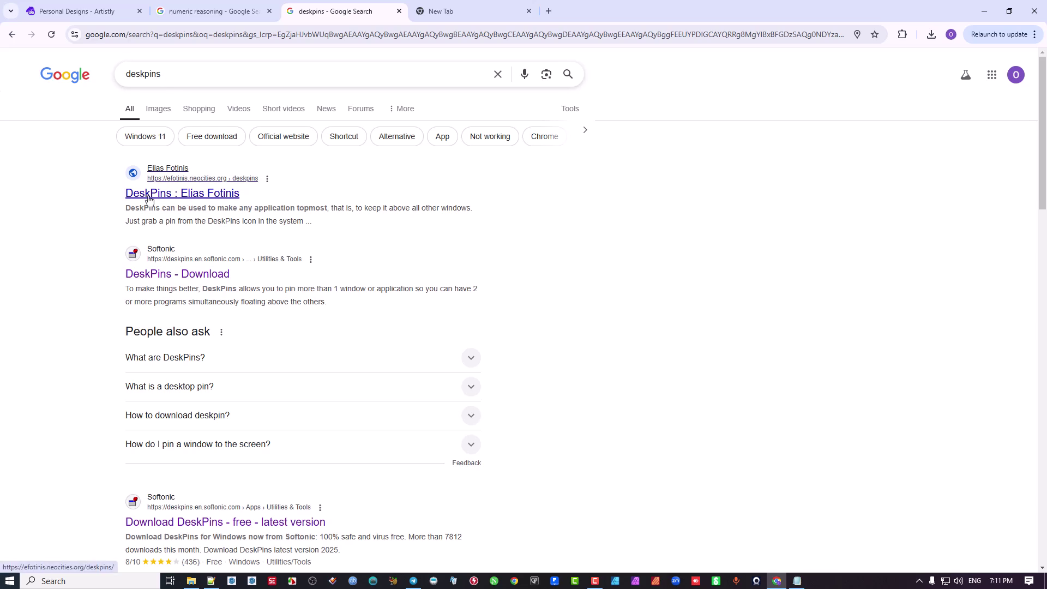
scroll(327, 341, down, 5)
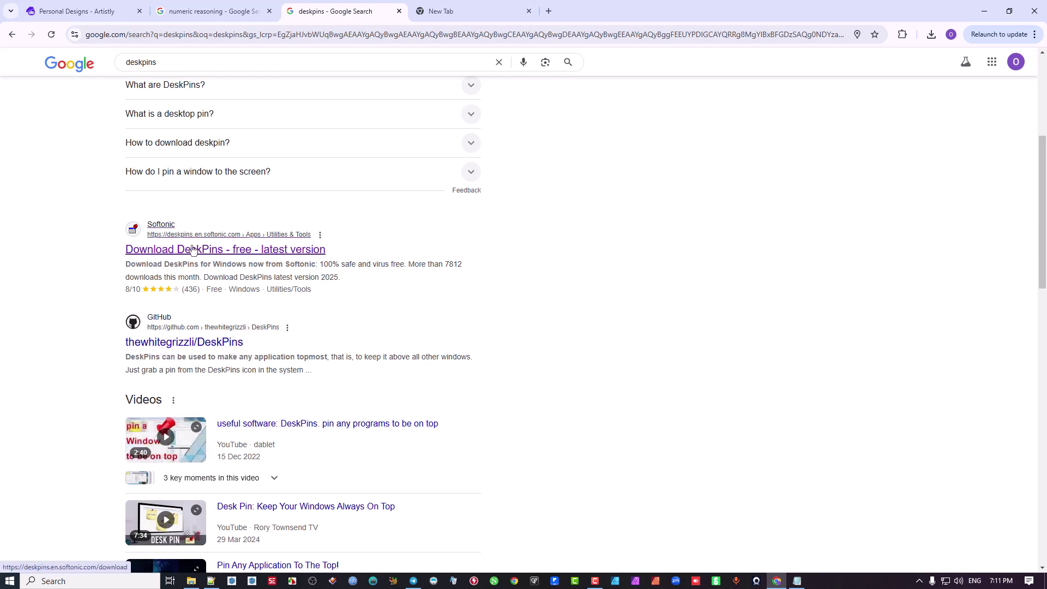
scroll(196, 180, down, 2)
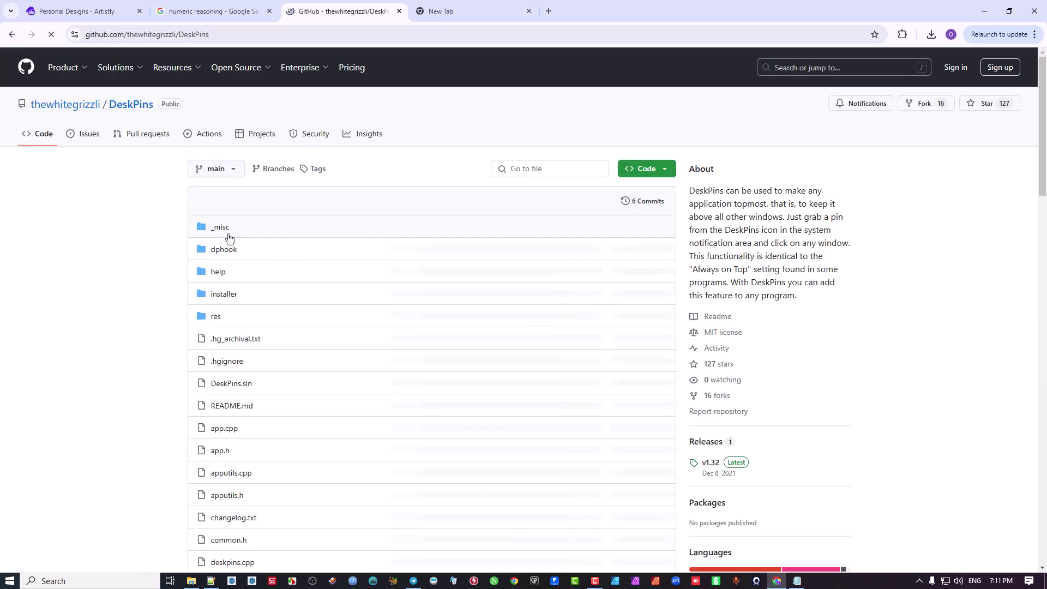
- Scroll through the DeskPins repository file list and README, then close the GitHub tab
scroll(670, 245, down, 15)
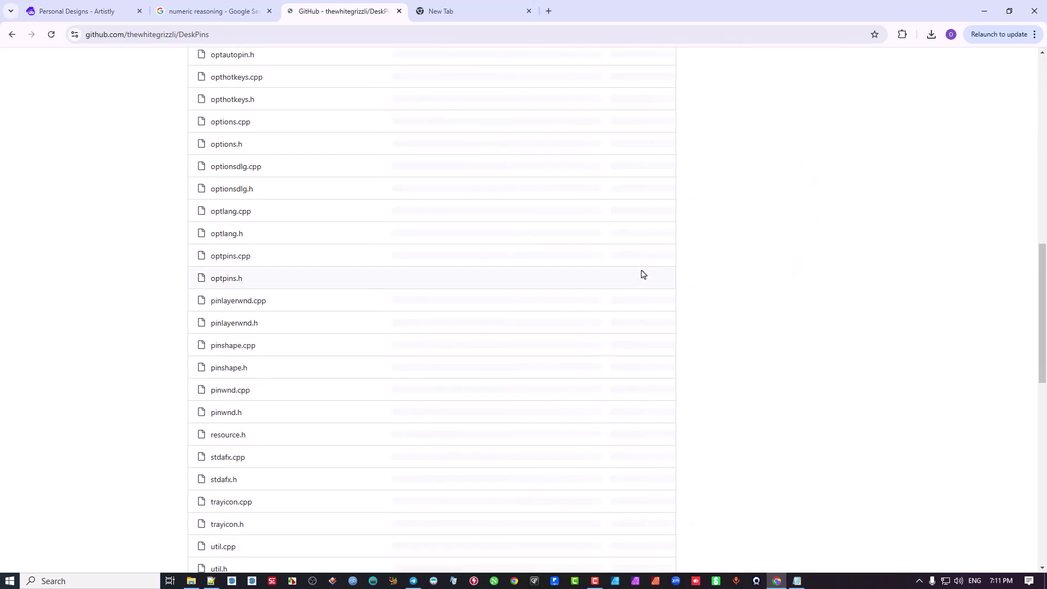
scroll(642, 274, down, 7)
scroll(642, 274, up, 20)
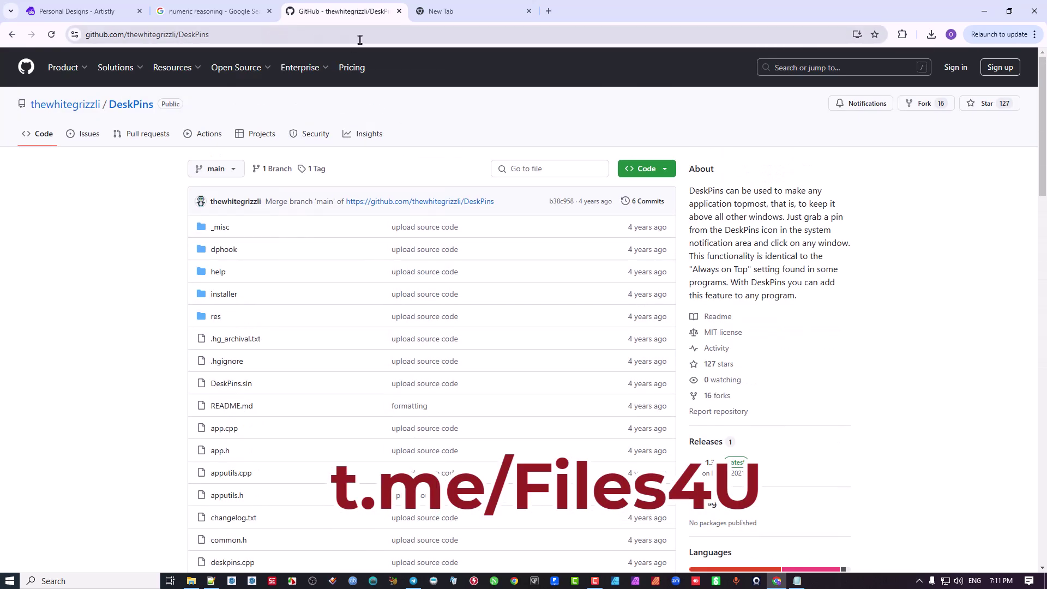
click(400, 12)
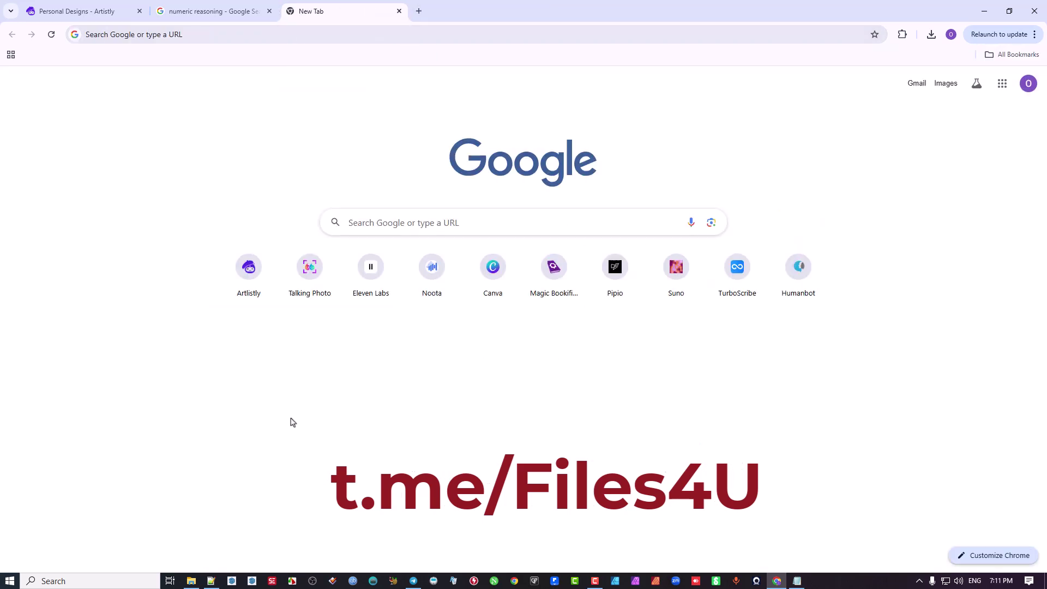
- Run DeskPins-1.32-setup.exe from the Desk Pins folder with defaults, ignoring the unwritable-file error
click(191, 581)
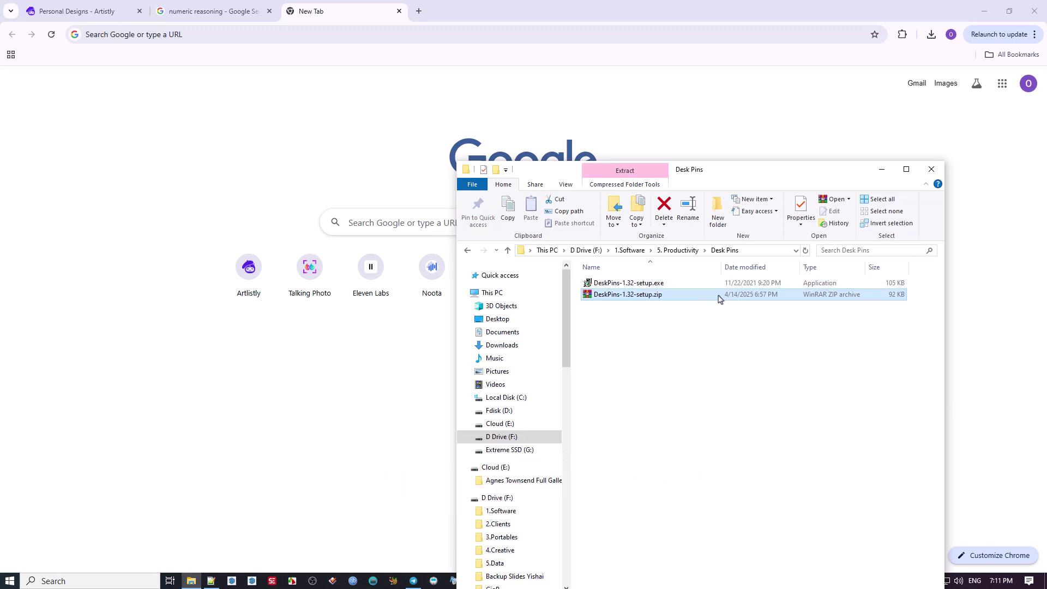
double_click(661, 286)
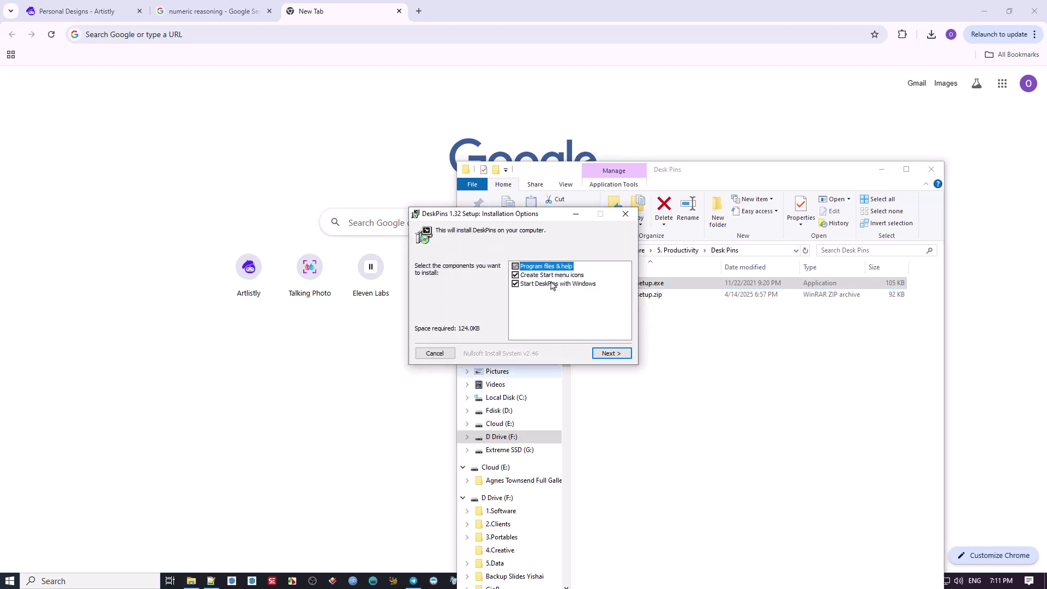
click(599, 354)
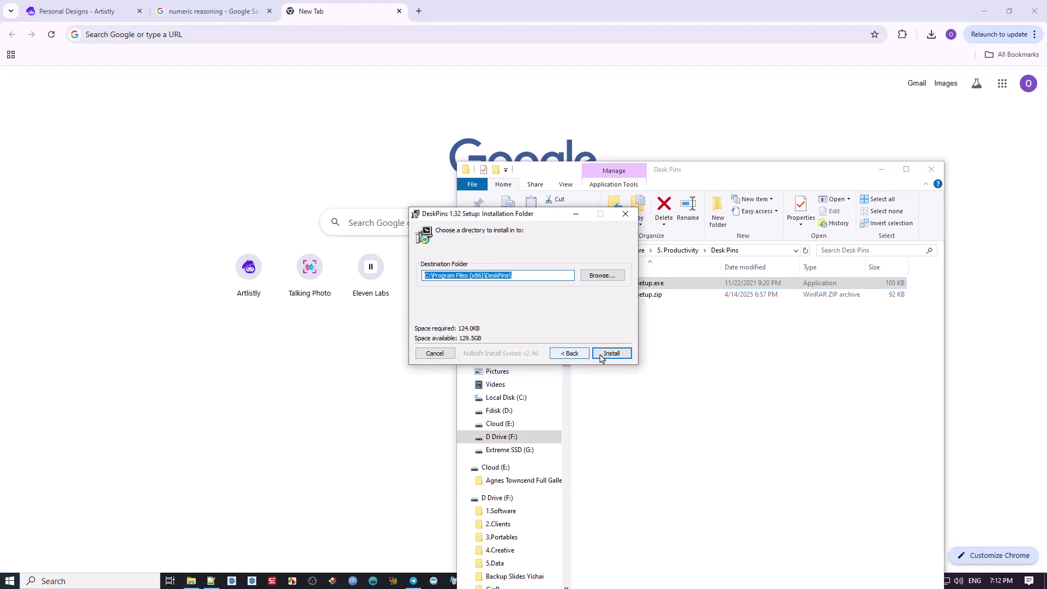
click(604, 355)
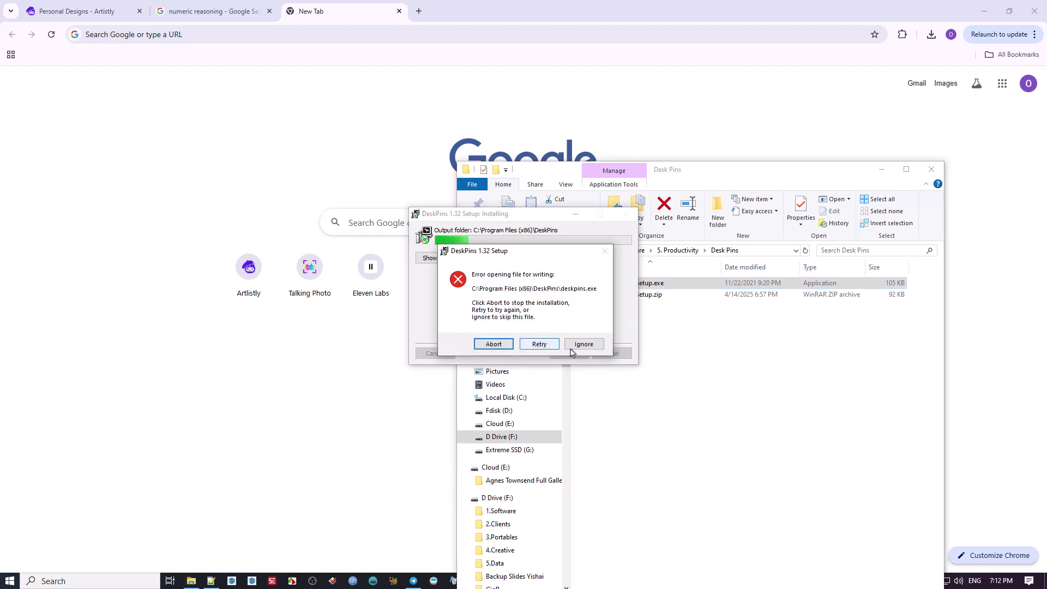
click(582, 344)
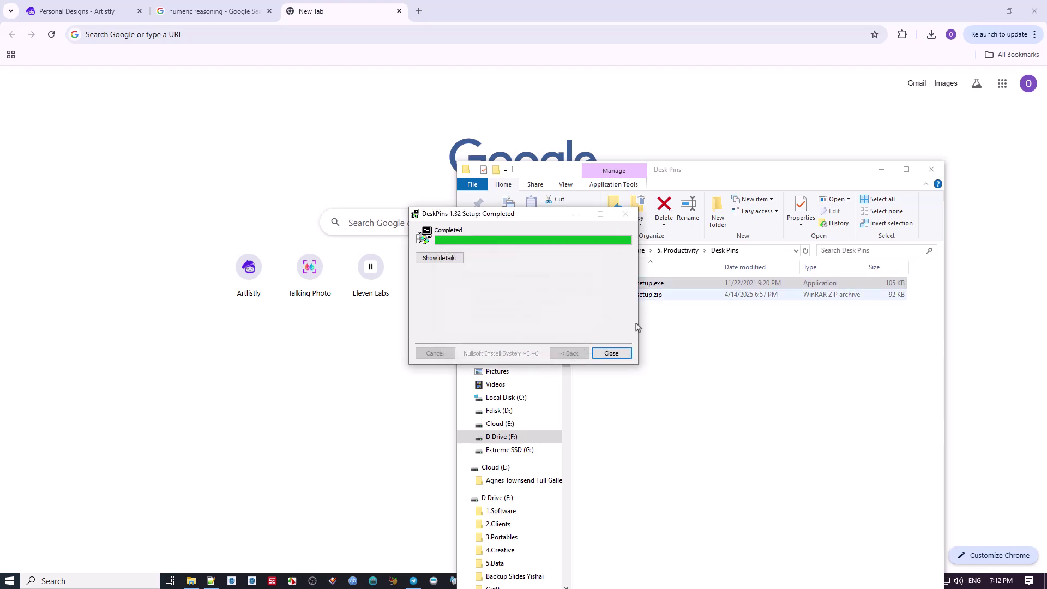
click(609, 354)
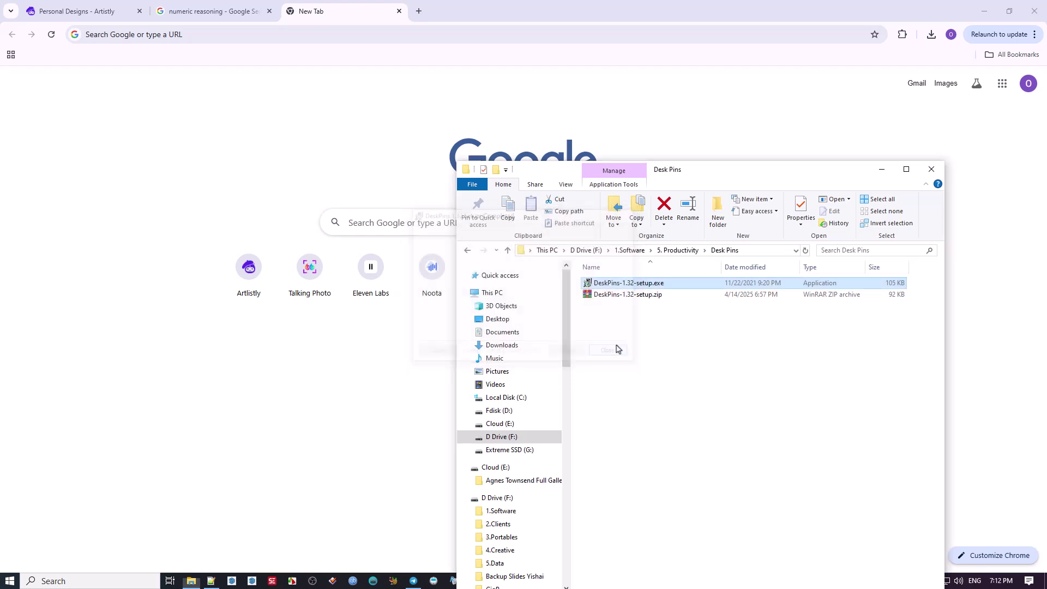
- Minimize the Desk Pins folder and quit DeskPins from its tray icon
click(883, 172)
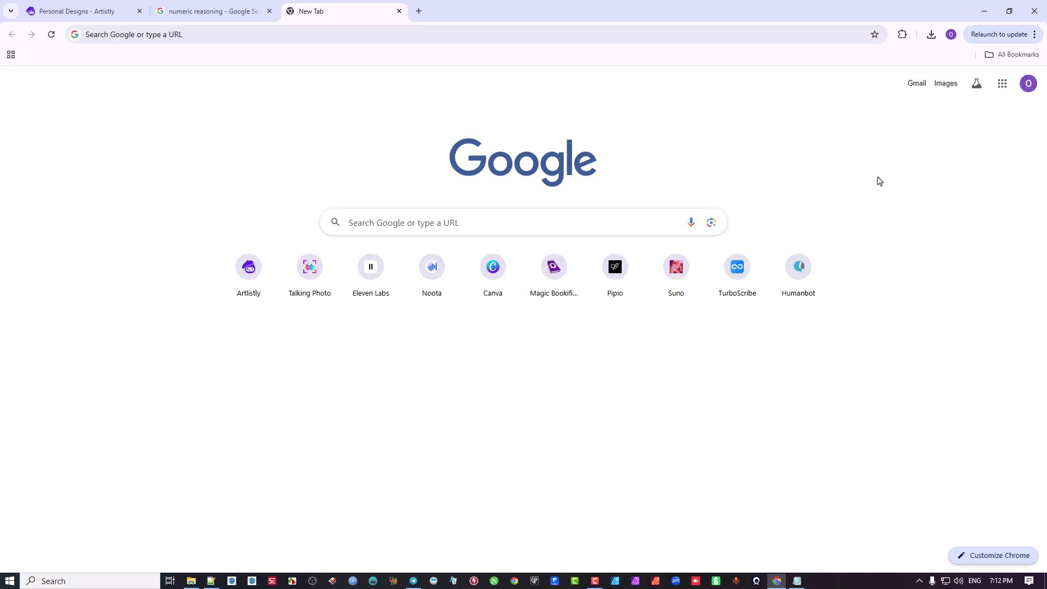
click(920, 582)
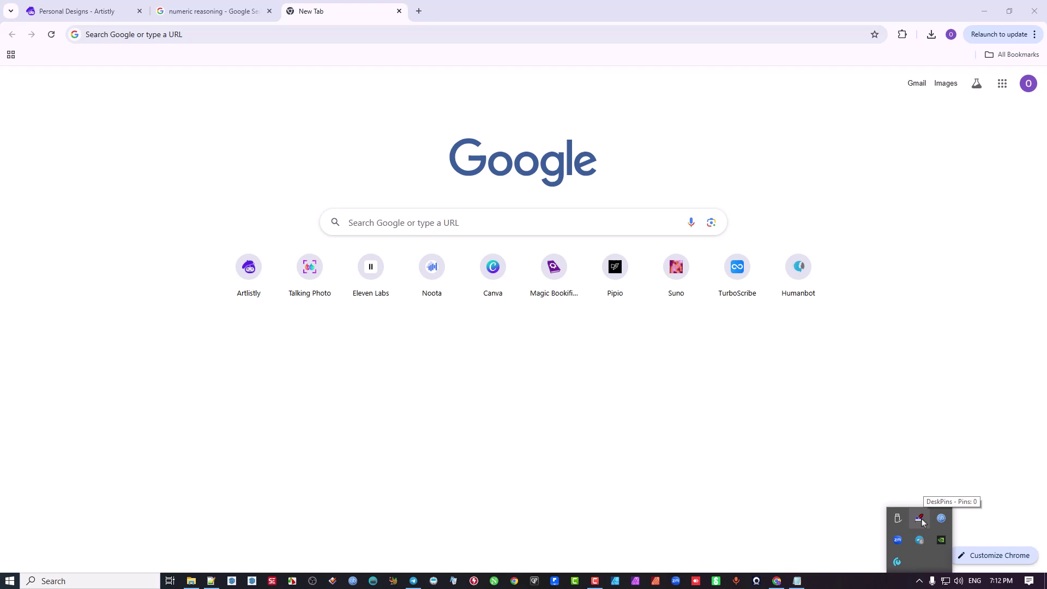
right_click(920, 519)
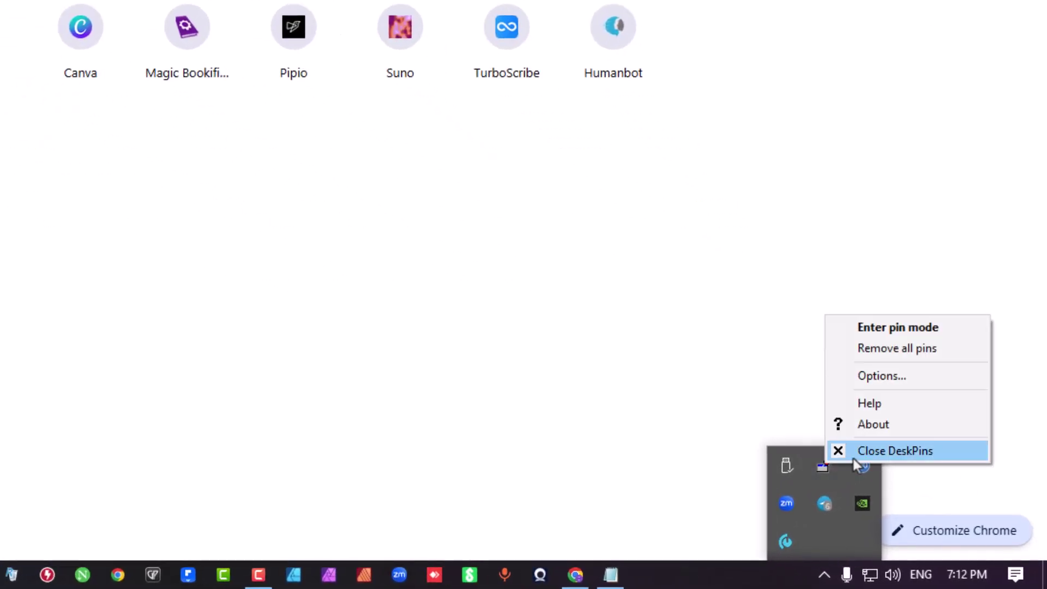
click(864, 450)
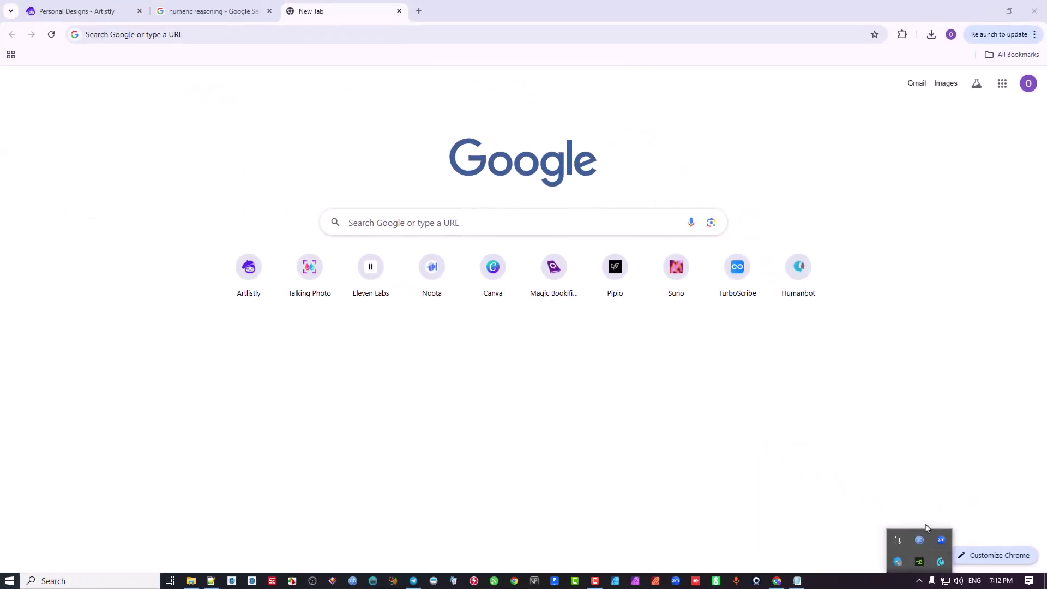
- Relaunch DeskPins from Windows Search and bring up its tray command menu
click(22, 581)
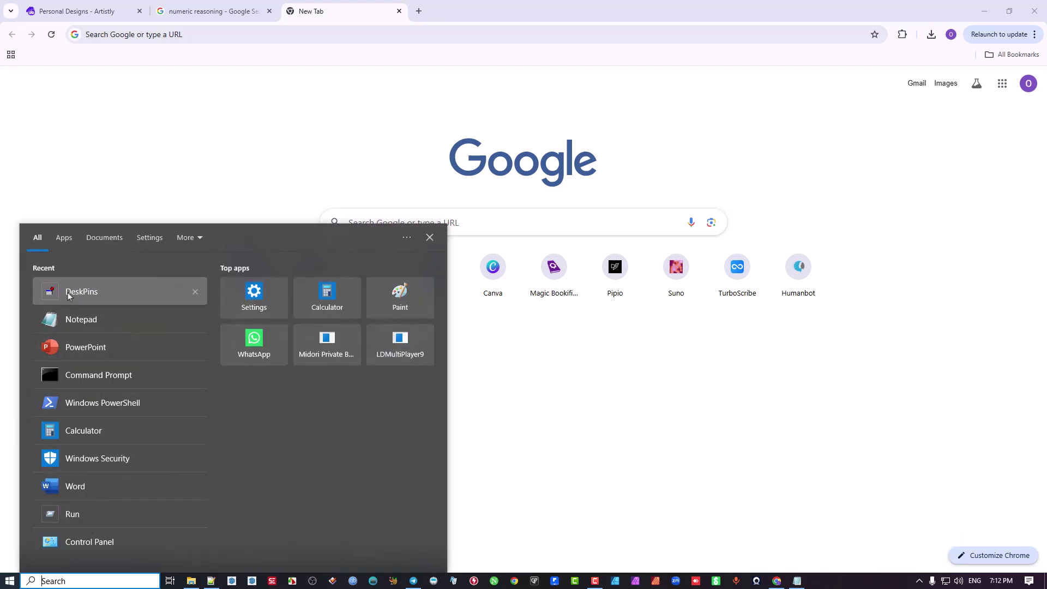
click(96, 299)
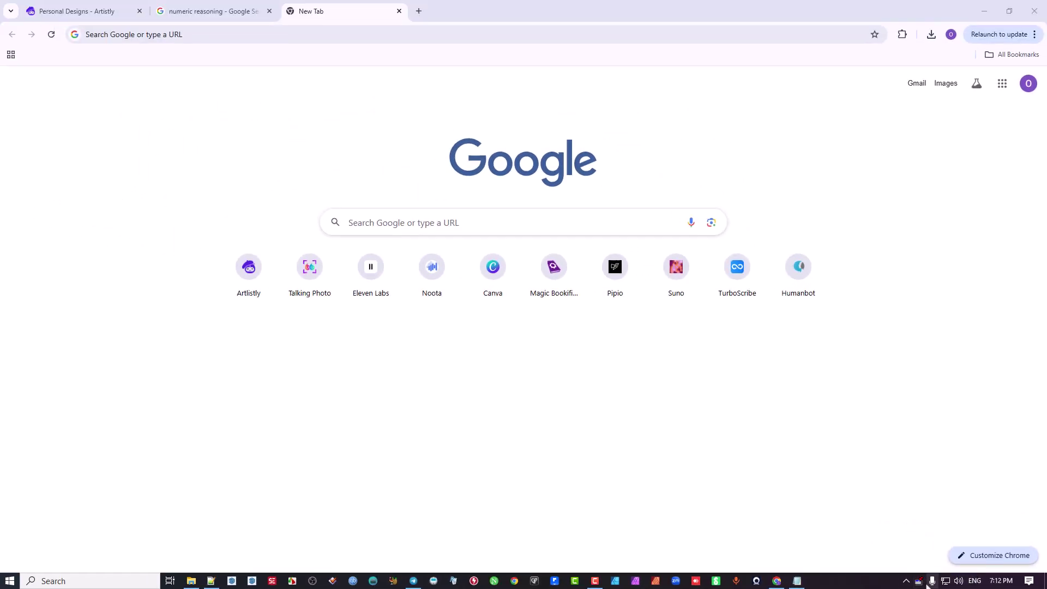
right_click(919, 581)
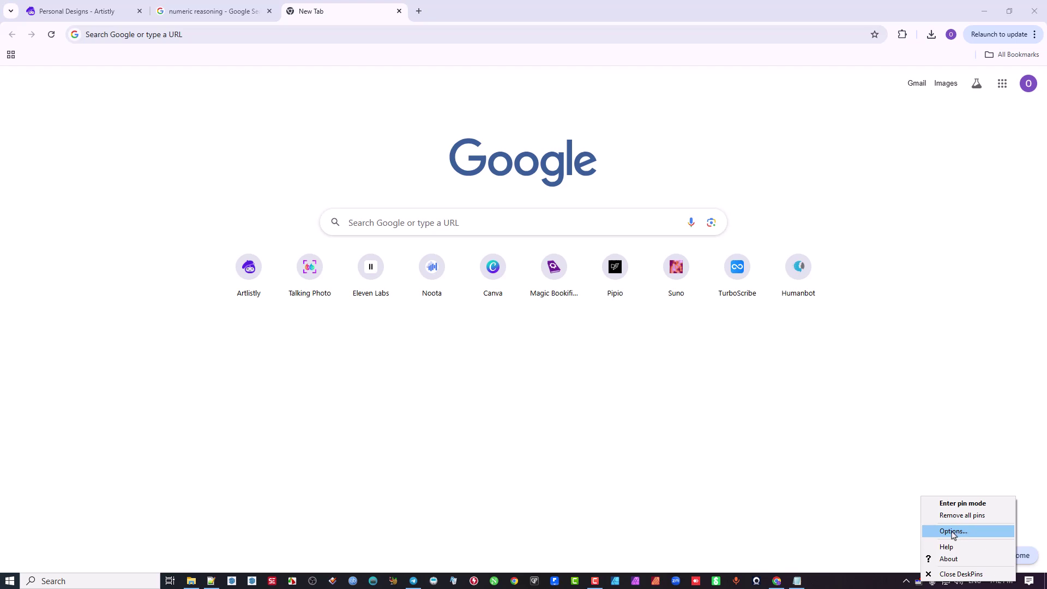
- Pin the Notepad window on top using DeskPins pin mode
click(798, 581)
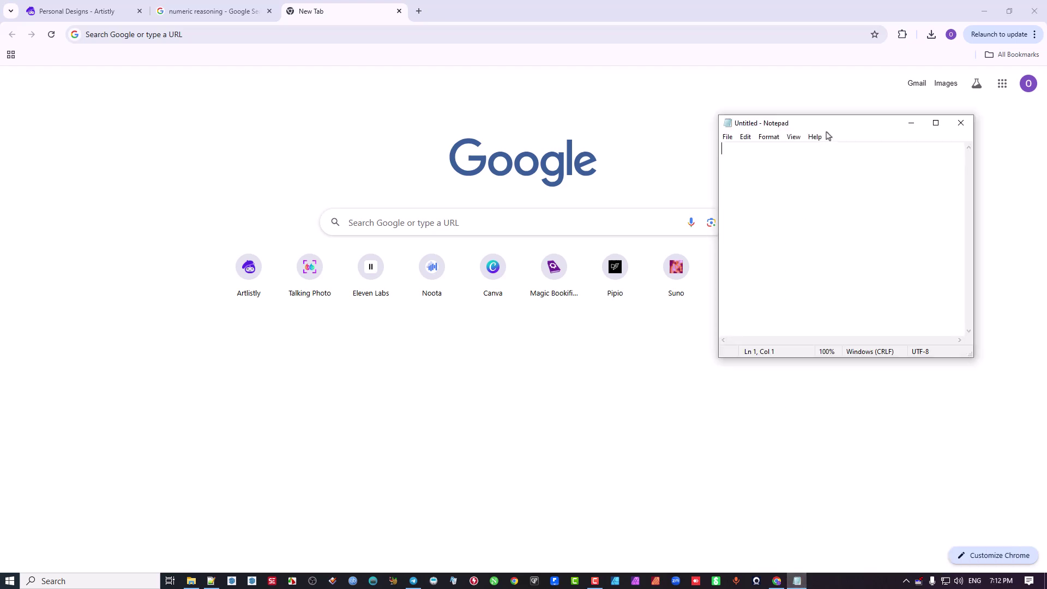
drag(830, 127, 841, 151)
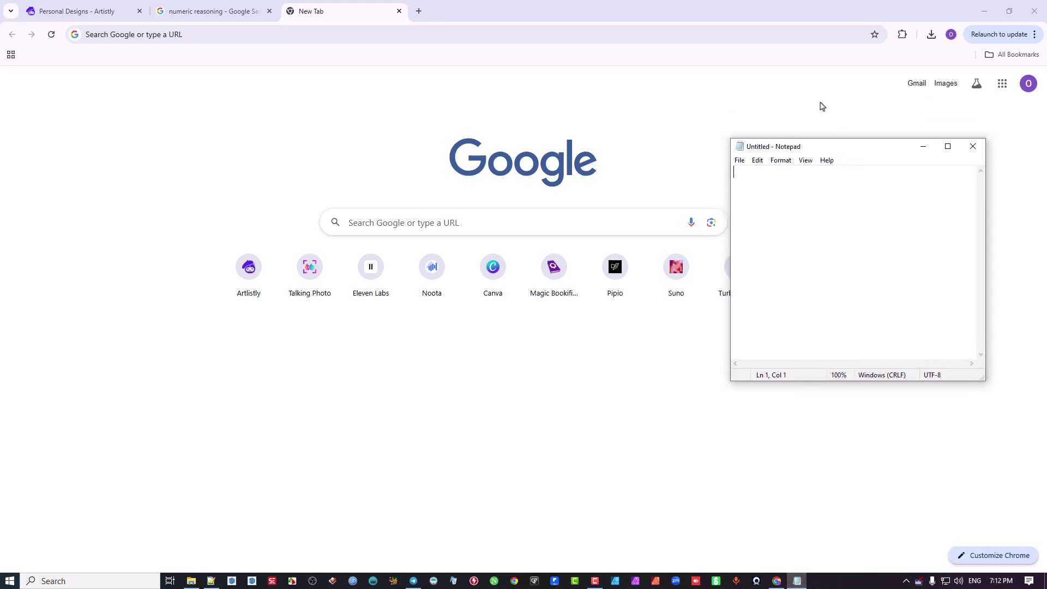
click(920, 584)
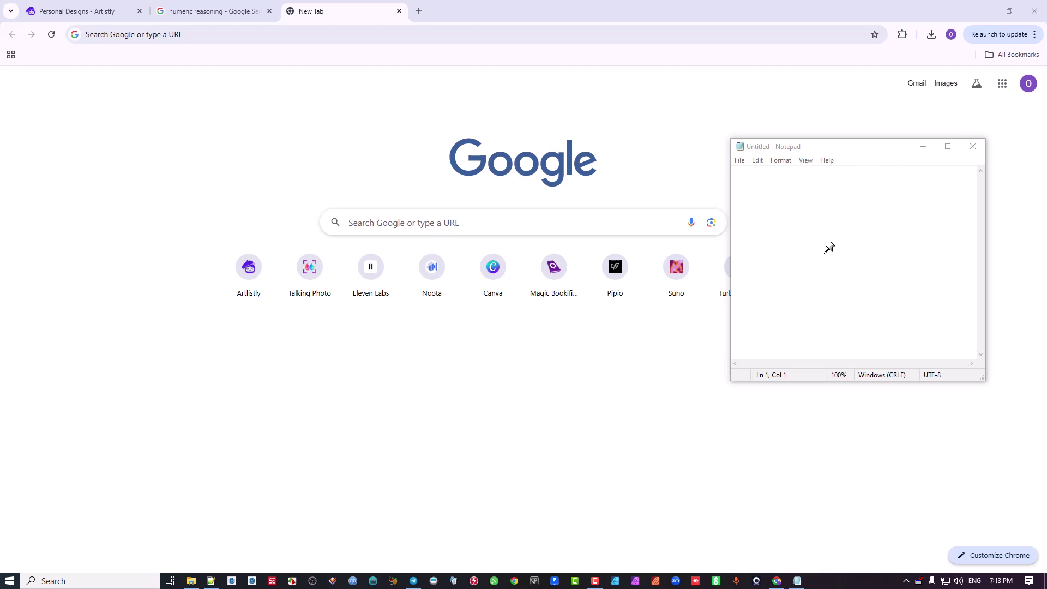
click(829, 248)
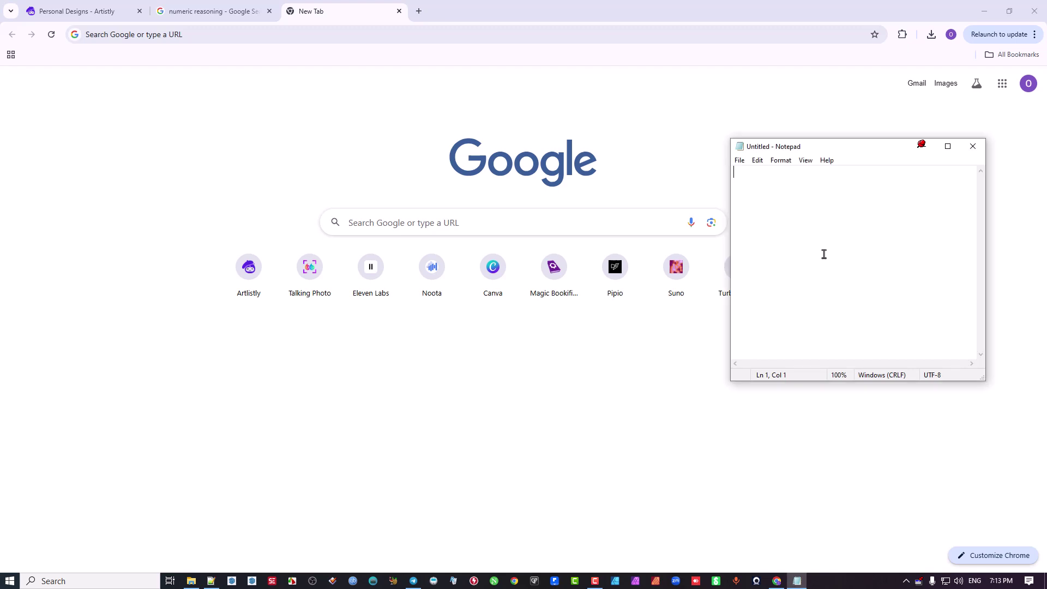
- Open the Magic Bookifier site in Chrome, move Notepad left, and highlight part of its paragraph
click(488, 392)
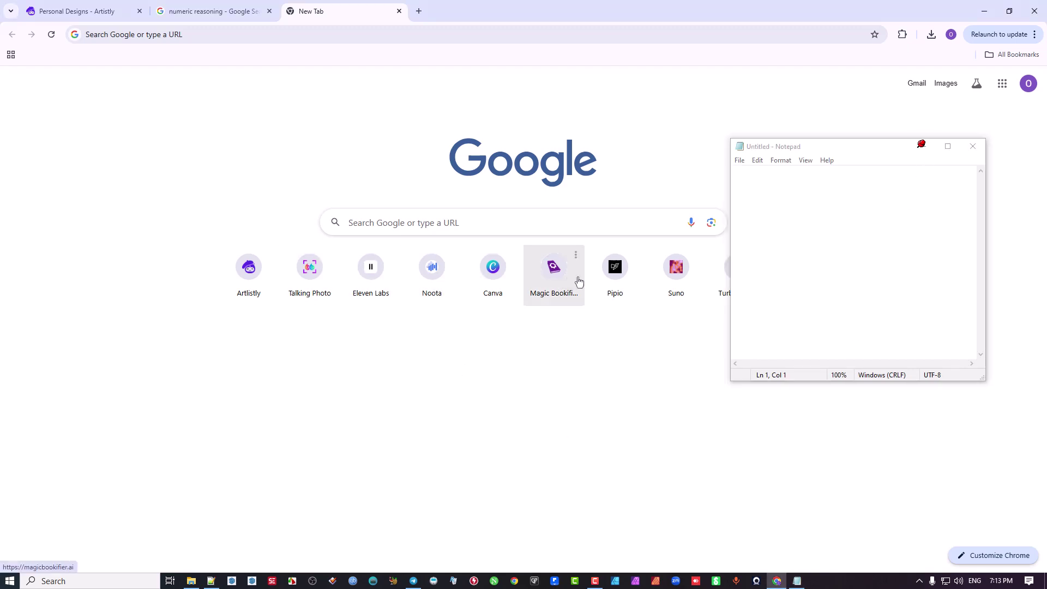
click(561, 273)
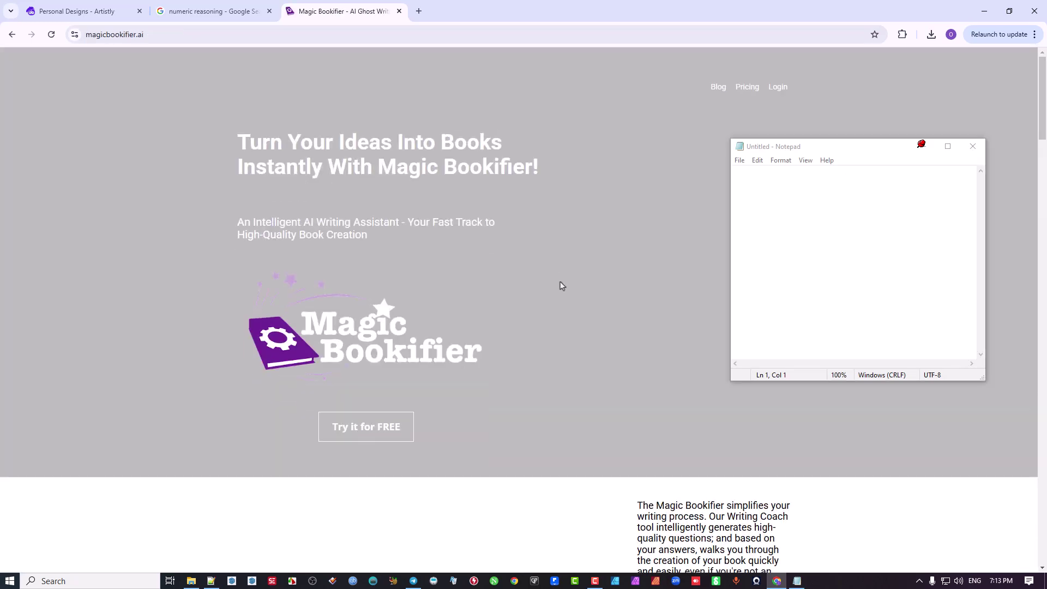
scroll(551, 272, down, 9)
scroll(556, 283, up, 9)
scroll(554, 256, down, 3)
scroll(554, 256, up, 1)
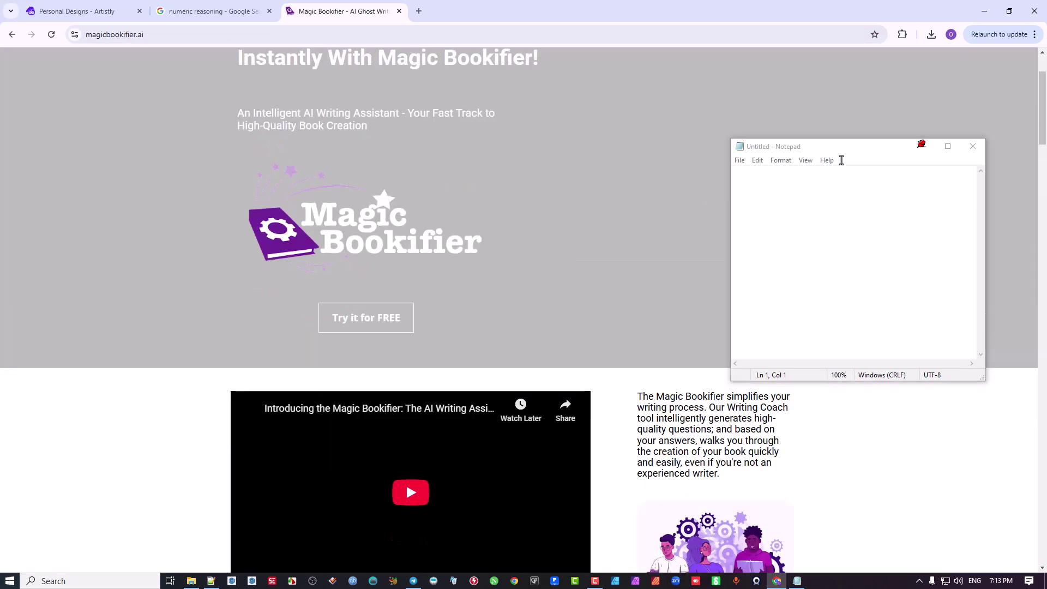
drag(864, 148, 206, 182)
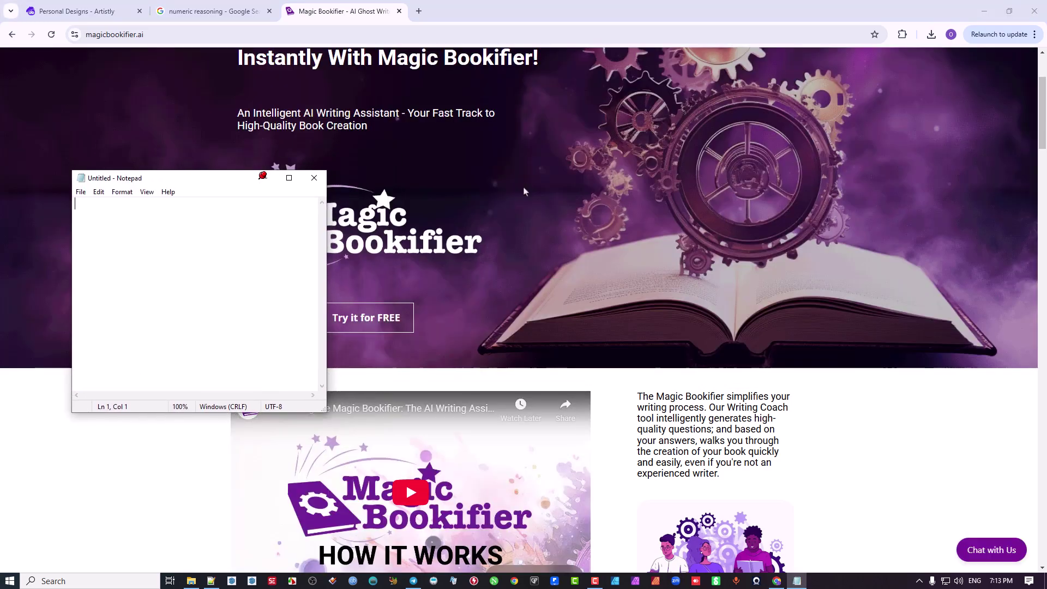
drag(886, 429, 636, 429)
scroll(750, 376, down, 8)
- Remove Notepad's pin, check it drops behind Chrome, then bring Notepad back to the front
scroll(779, 329, up, 8)
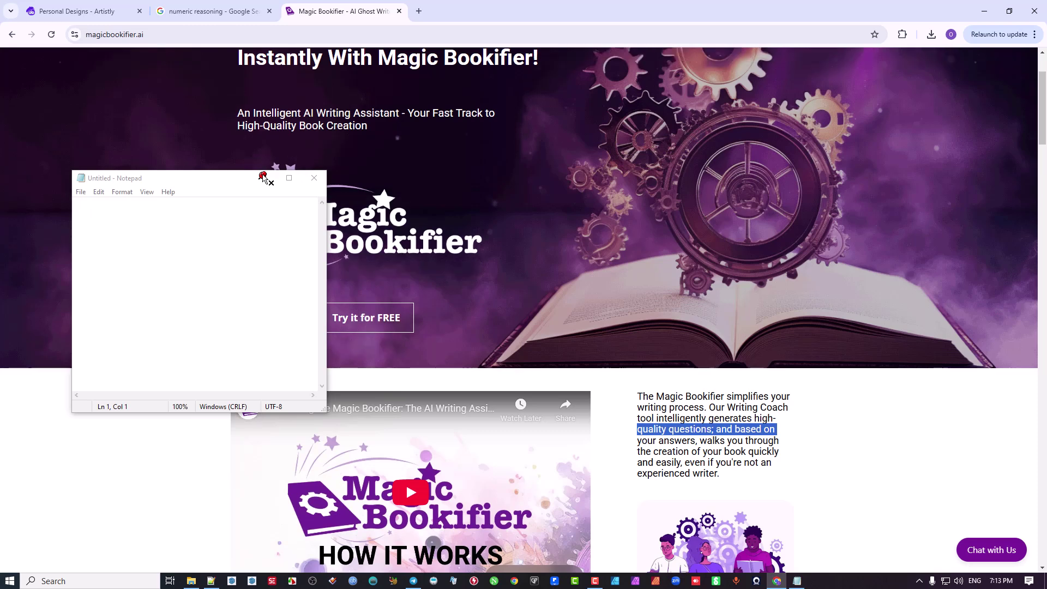
click(262, 176)
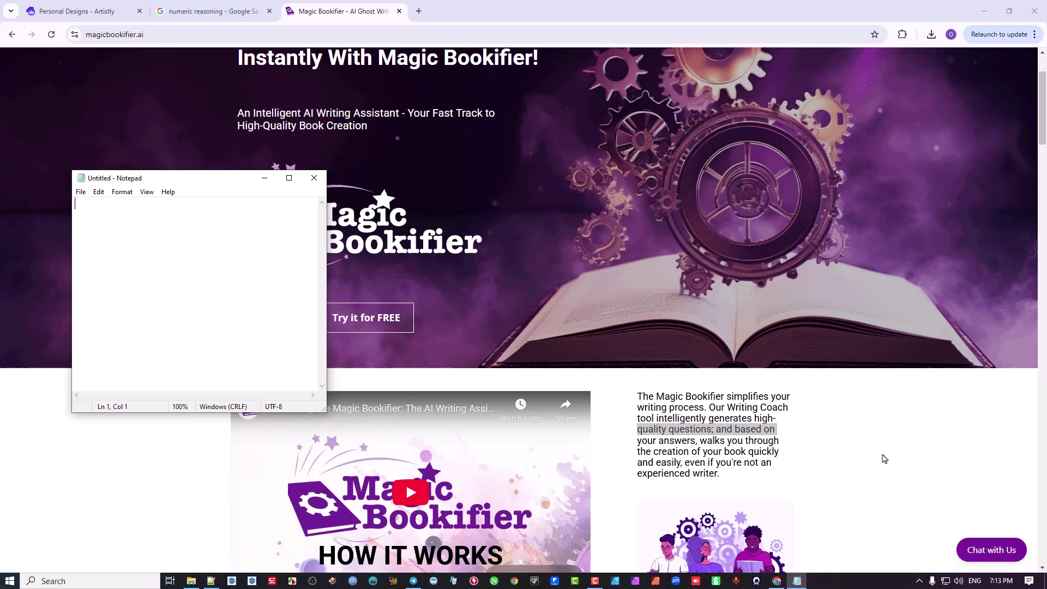
click(925, 443)
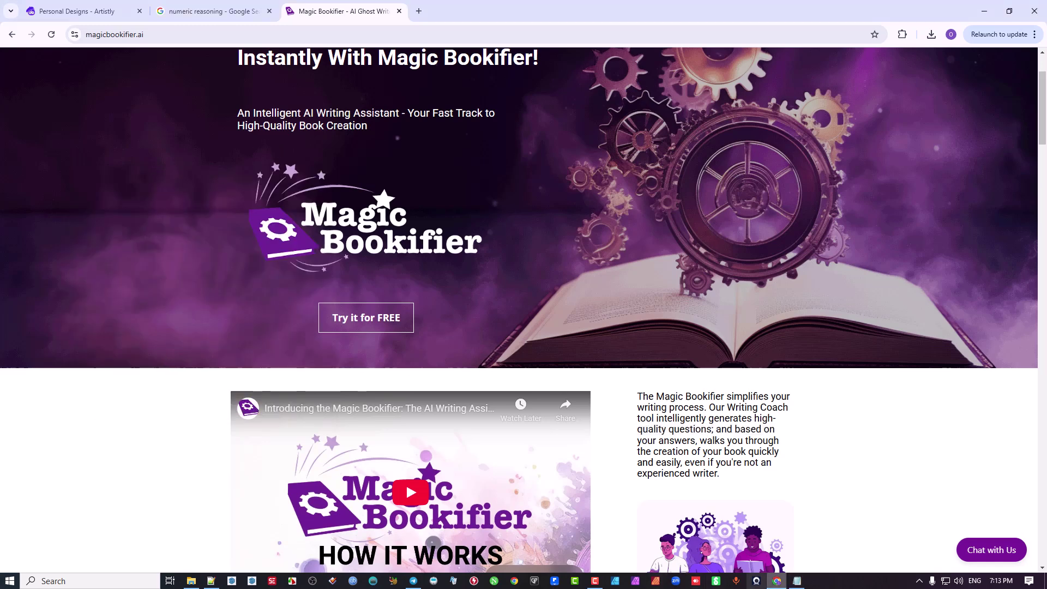
click(797, 581)
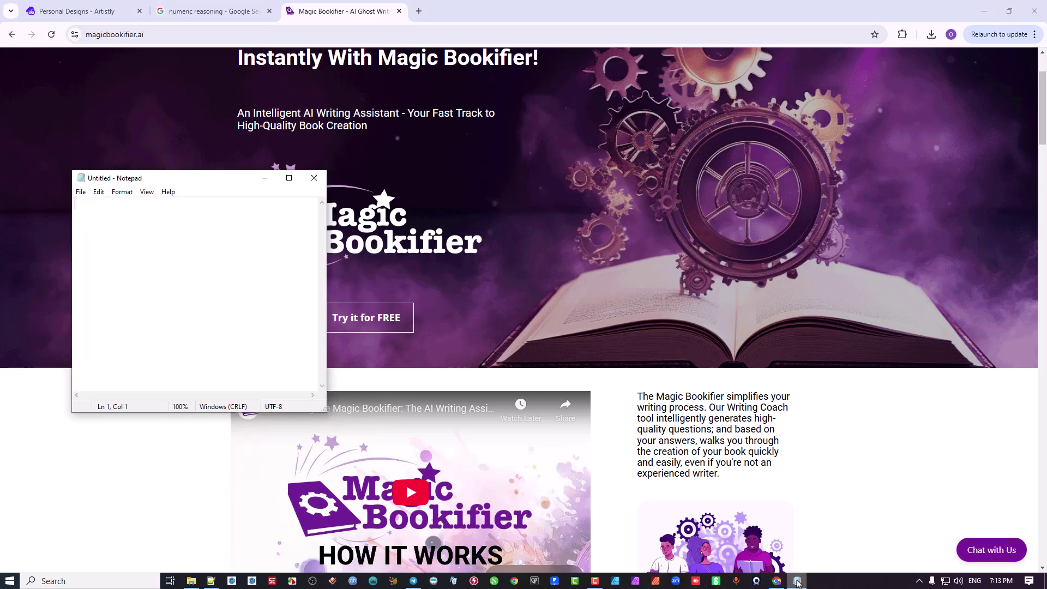
- Pin the Notepad window on top again with DeskPins
click(919, 582)
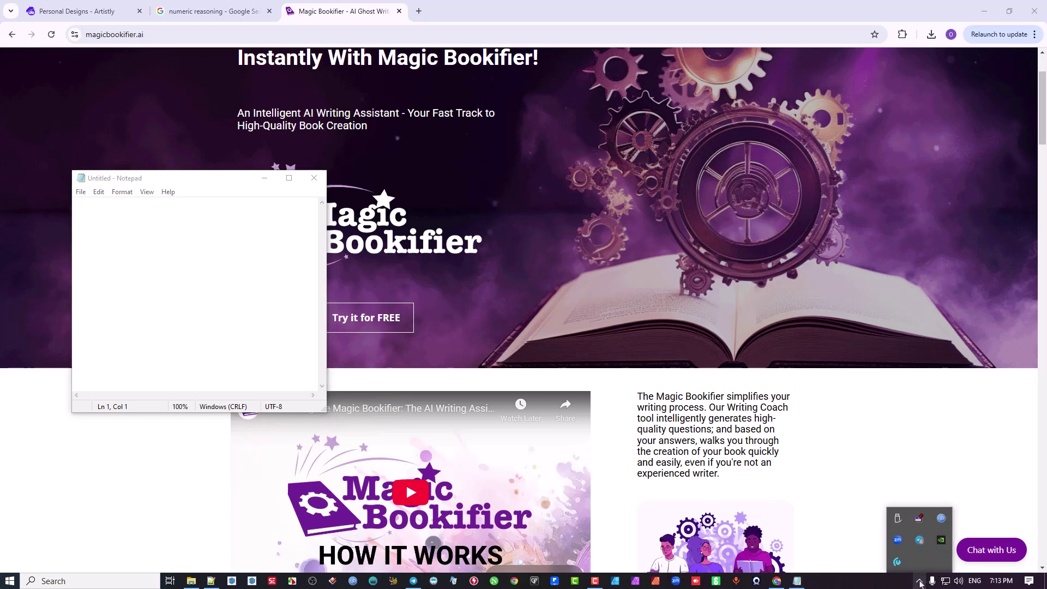
click(919, 520)
click(197, 250)
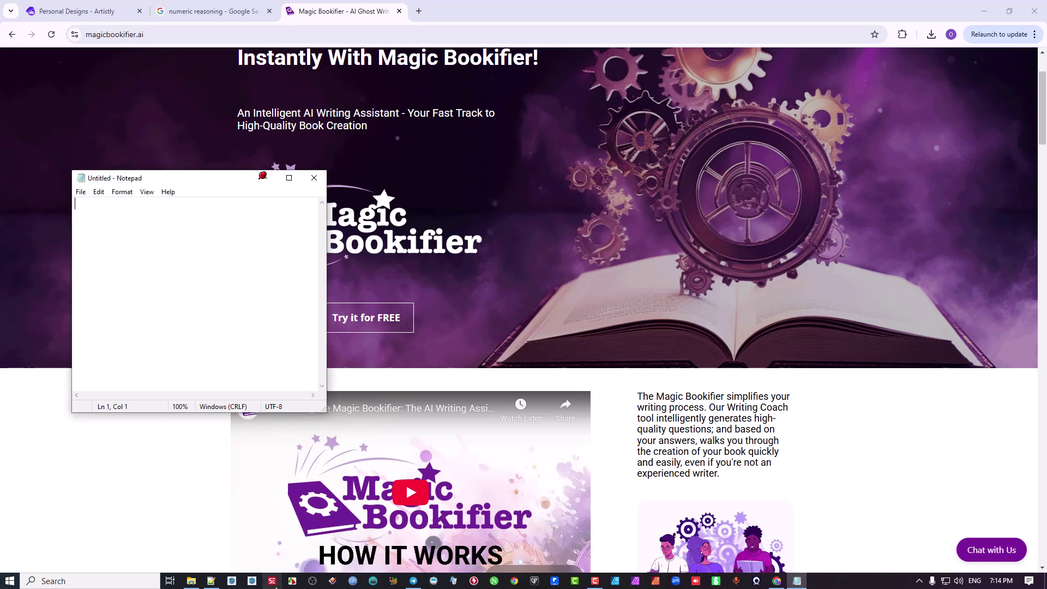
- Open Notepad++, enlarge it on the right, and arrange Notepad over it
click(212, 581)
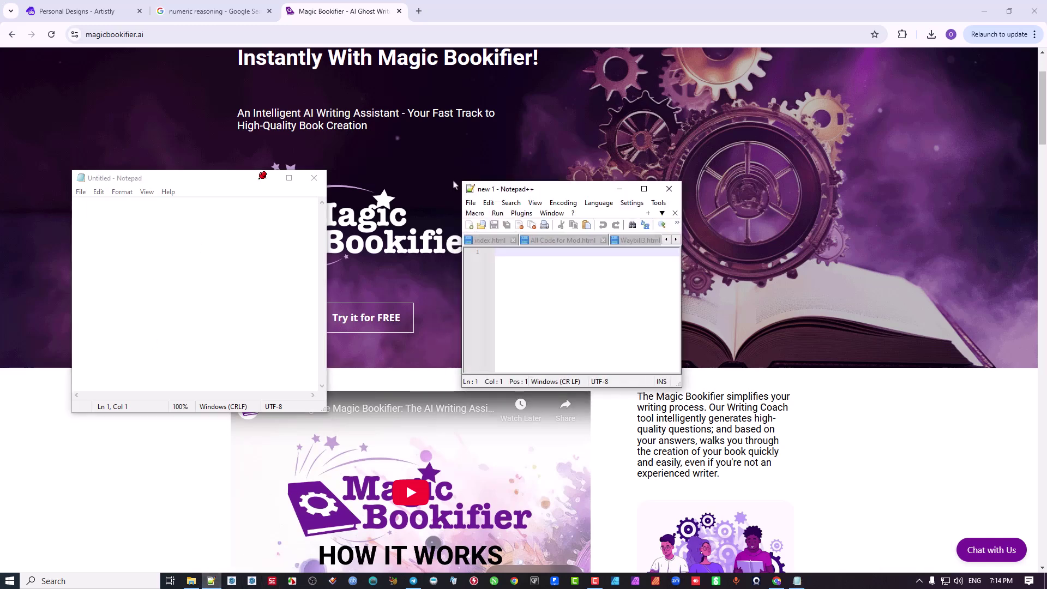
drag(460, 180, 778, 221)
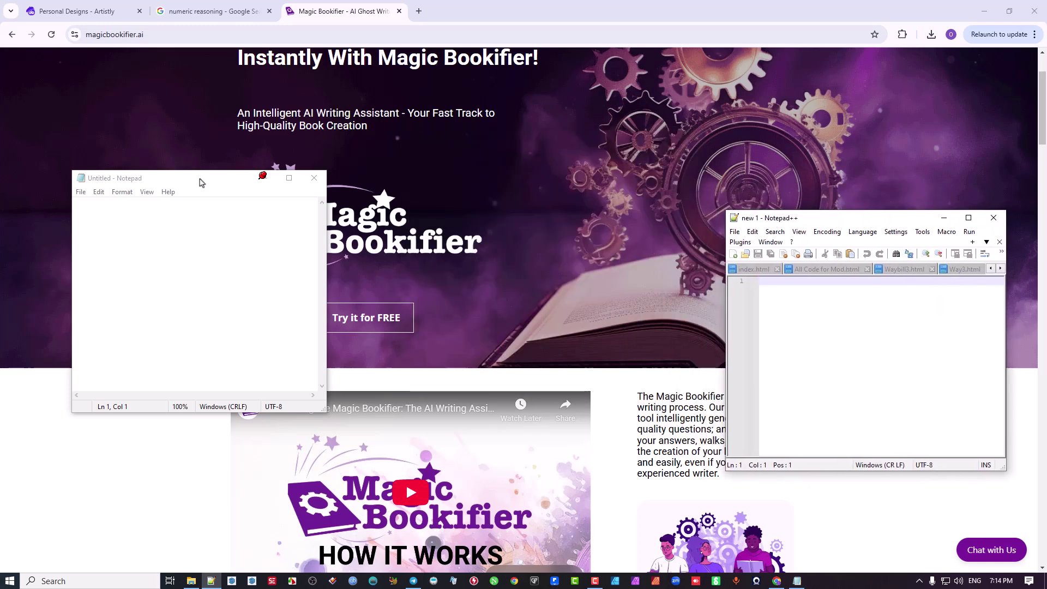
drag(199, 181, 165, 133)
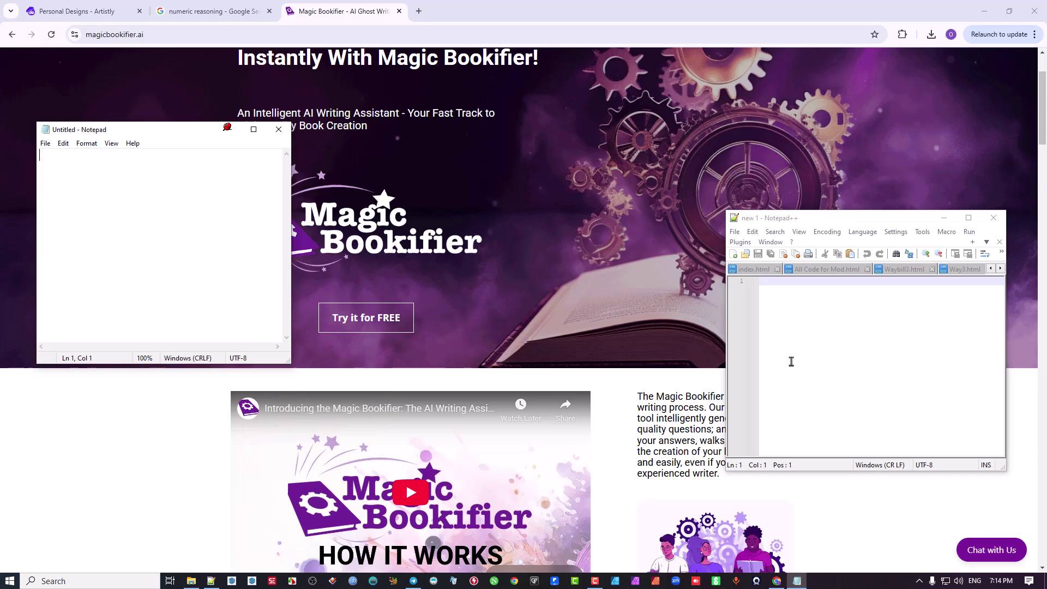
drag(150, 133, 705, 218)
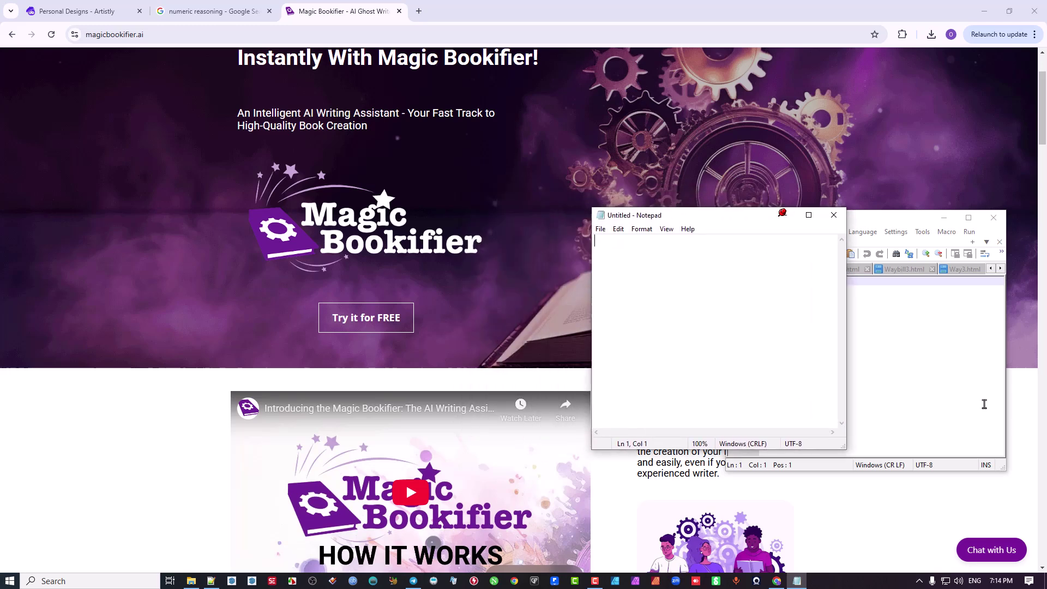
click(909, 223)
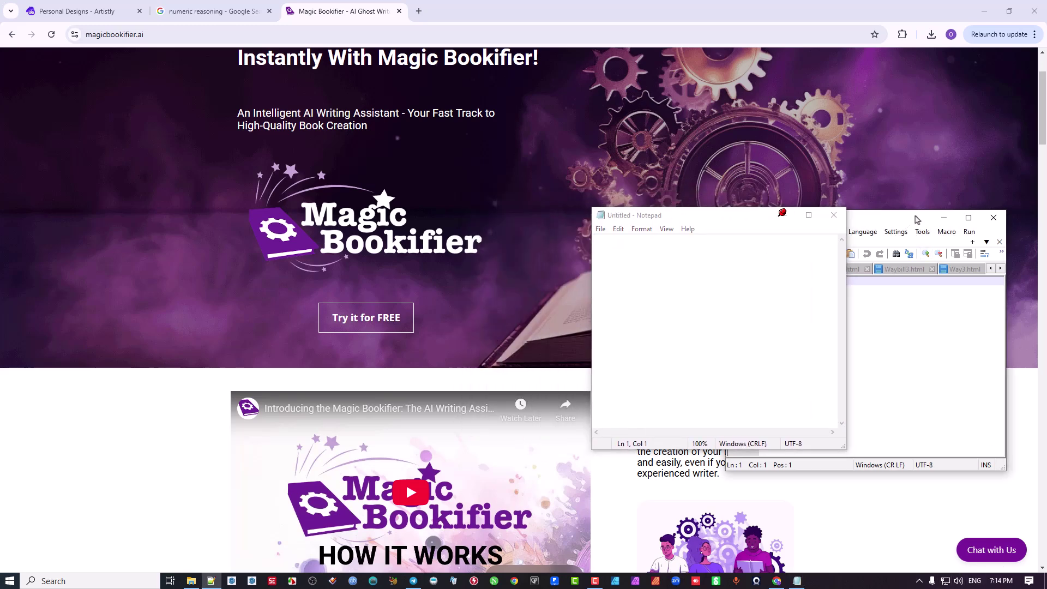
mouse_move(915, 219)
mouse_down()
mouse_move(927, 230)
mouse_move(909, 201)
mouse_up()
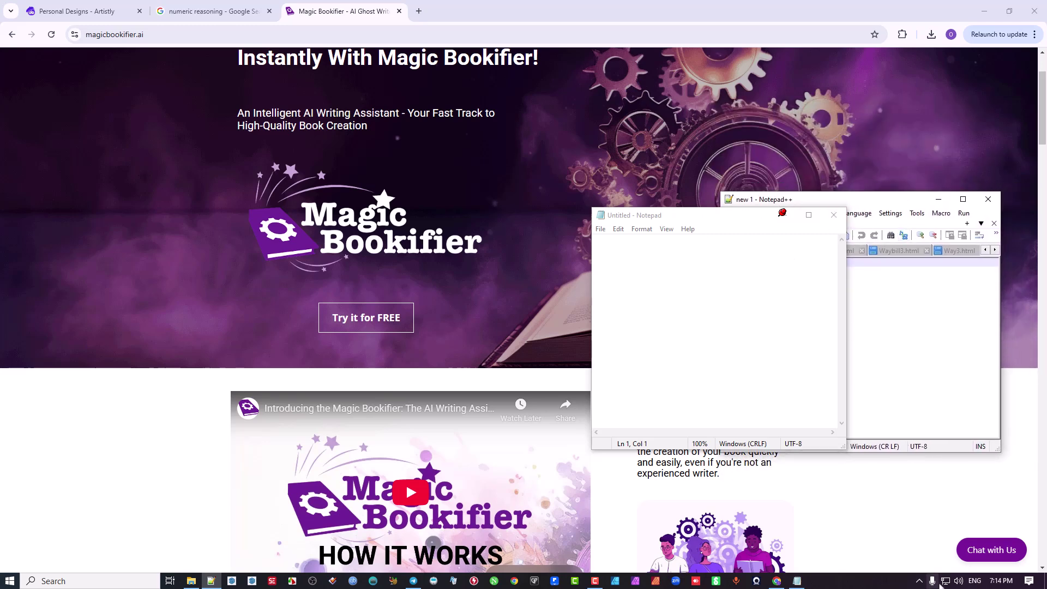
- Pin Notepad++ on top too and bring the Chrome page up behind both editors
click(919, 583)
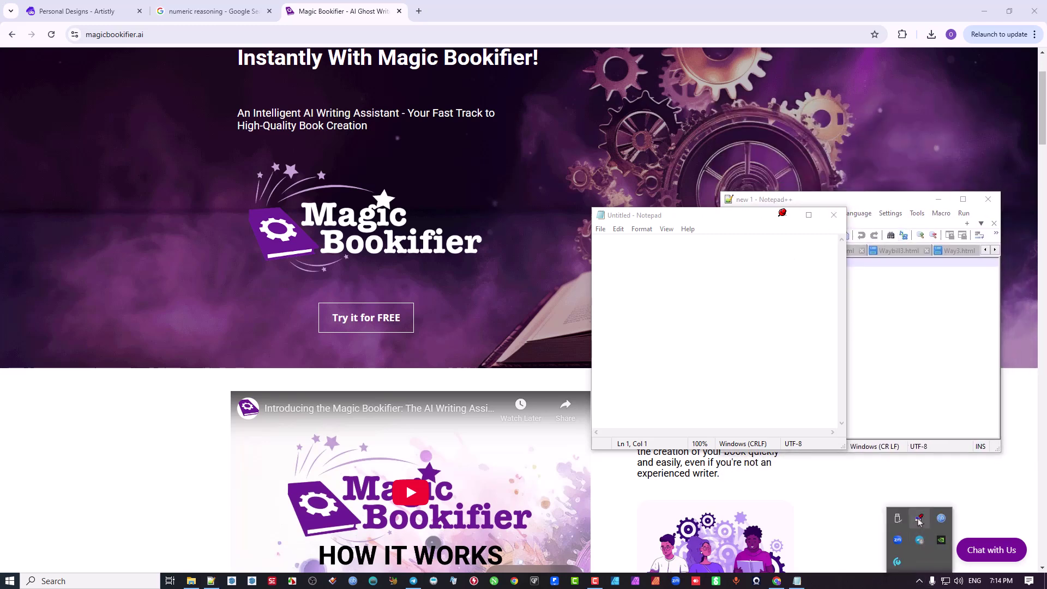
click(900, 292)
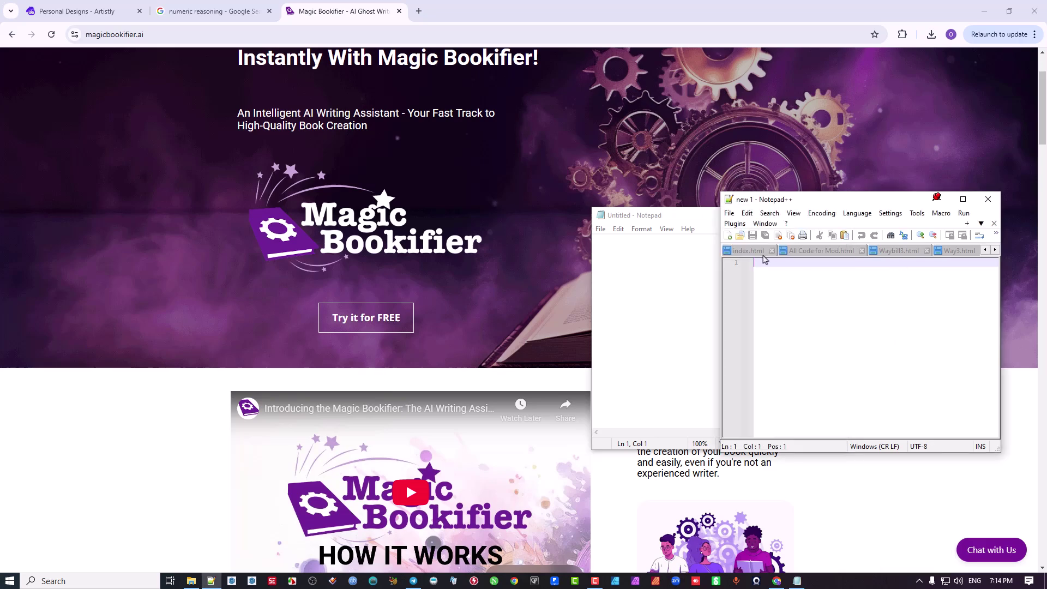
drag(811, 205, 552, 220)
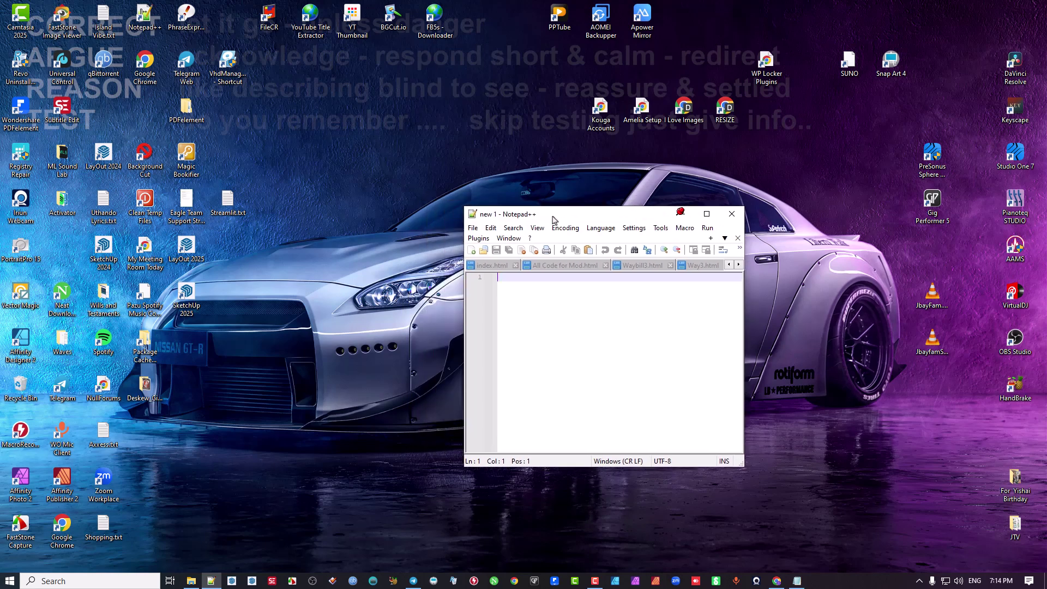
click(795, 581)
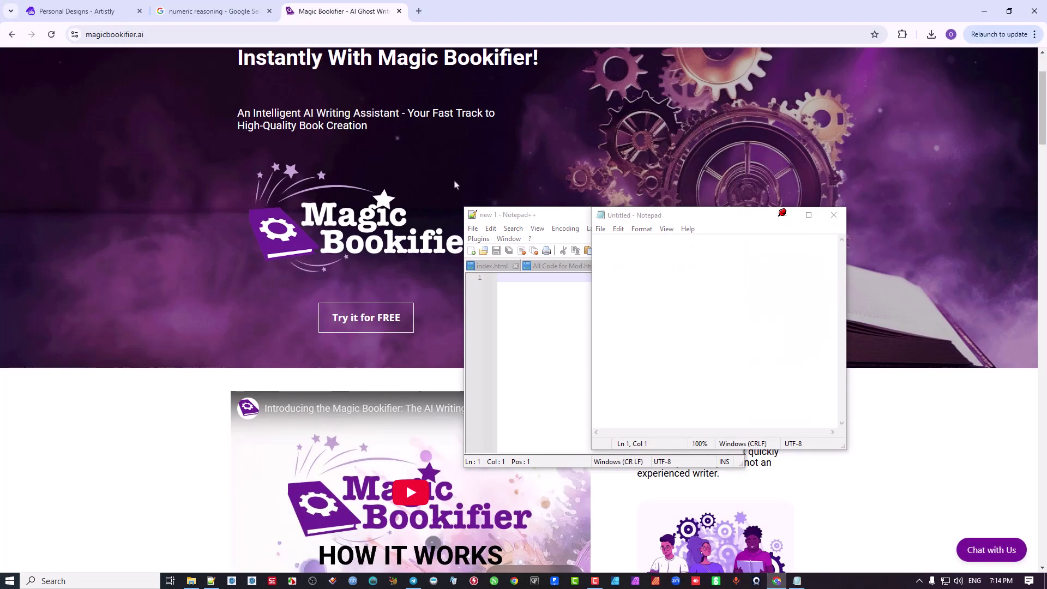
- Move Notepad++ to the left of the page and show the tray icons, where DeskPins reports 2 pins
drag(533, 215, 136, 202)
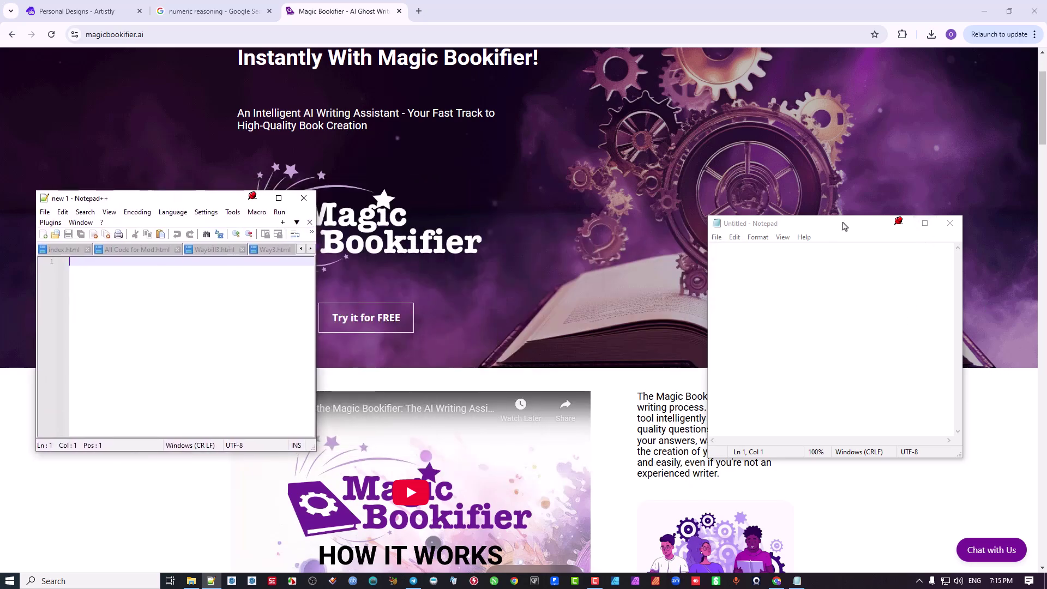
scroll(551, 204, down, 3)
scroll(619, 208, up, 3)
scroll(611, 205, down, 7)
scroll(609, 208, up, 6)
scroll(610, 209, up, 3)
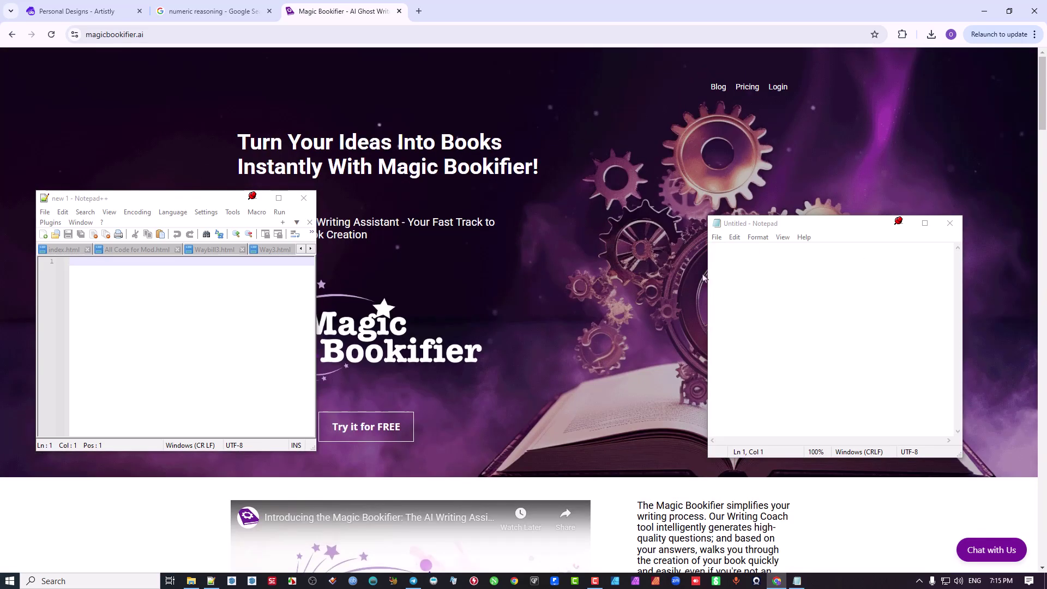
click(919, 581)
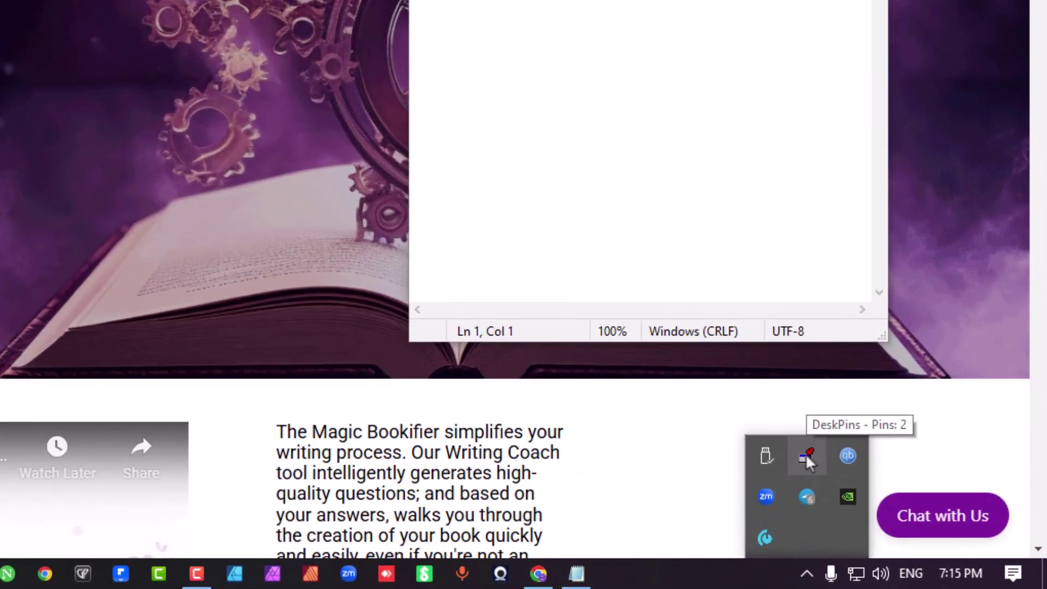
- Open DeskPins Options from the tray menu and drag the dialog to the screen centre
right_click(885, 500)
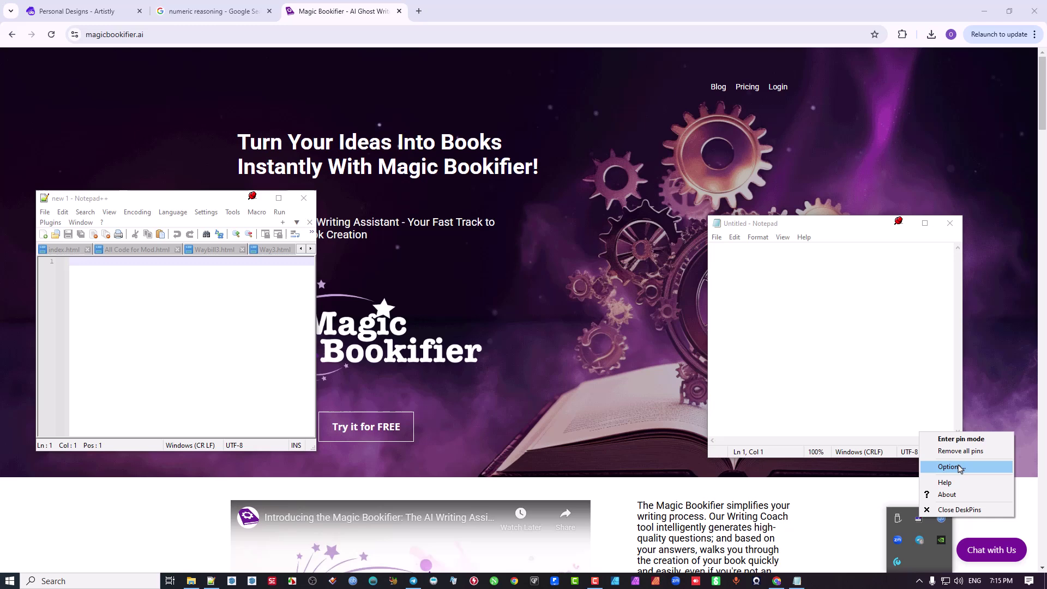
click(960, 467)
drag(993, 393, 577, 322)
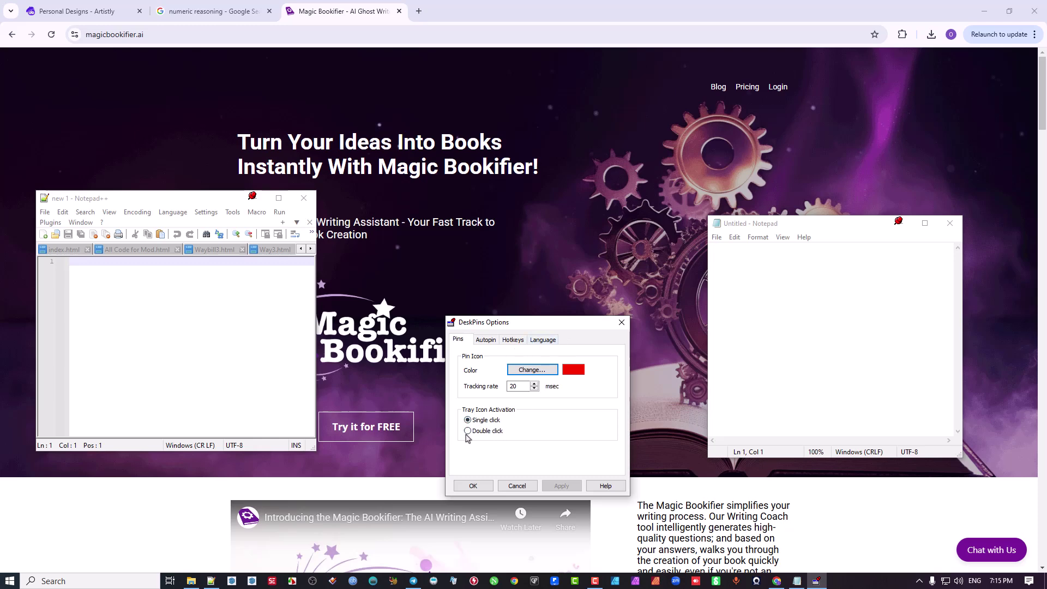
click(919, 580)
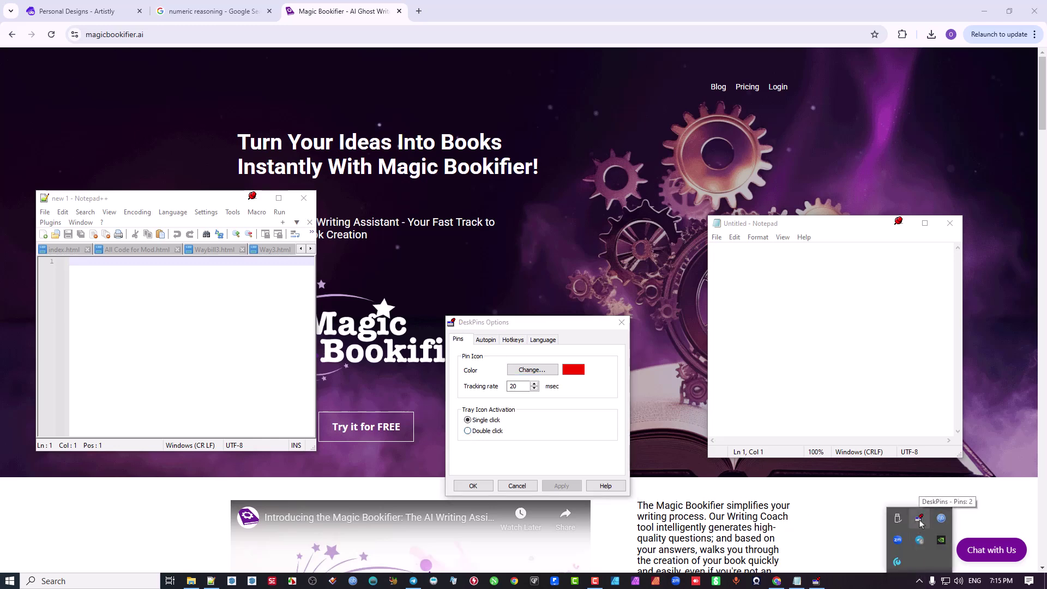
- On the Autopin tab, enable autopin, cancel a new rule, then disable autopin again
click(483, 342)
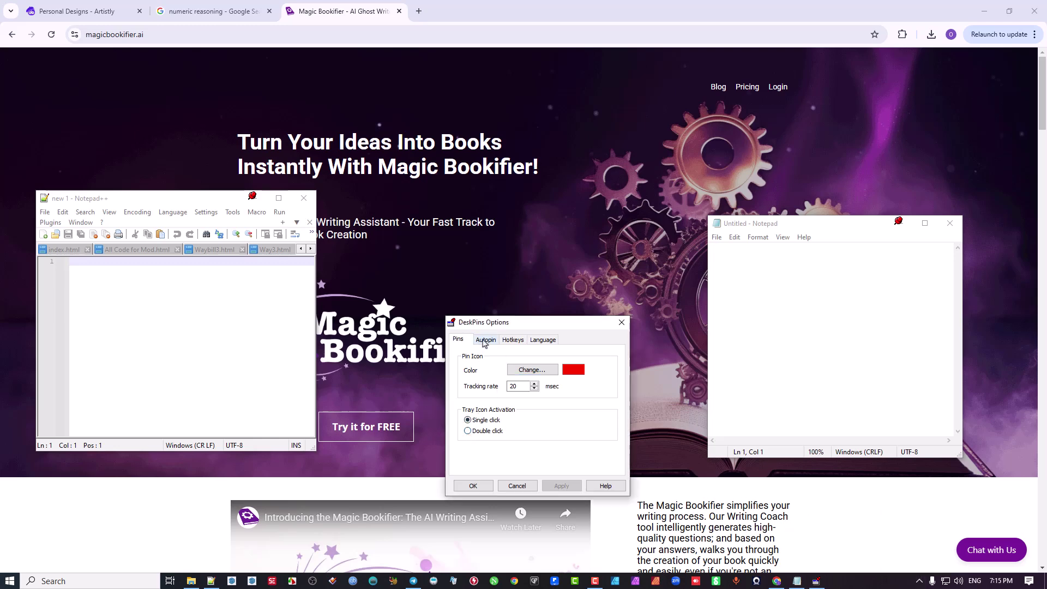
click(483, 341)
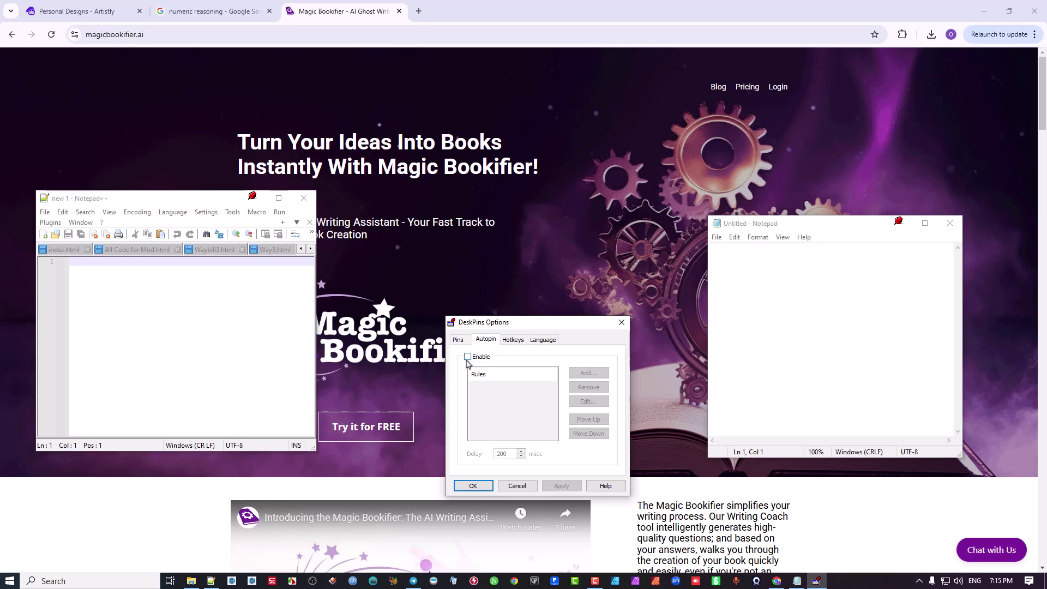
click(467, 358)
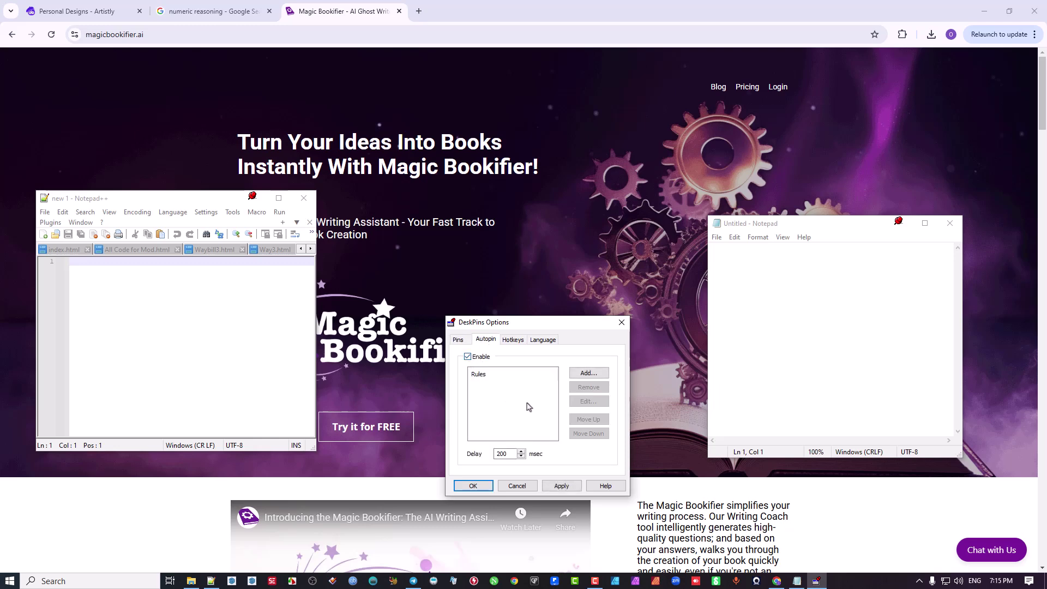
click(589, 372)
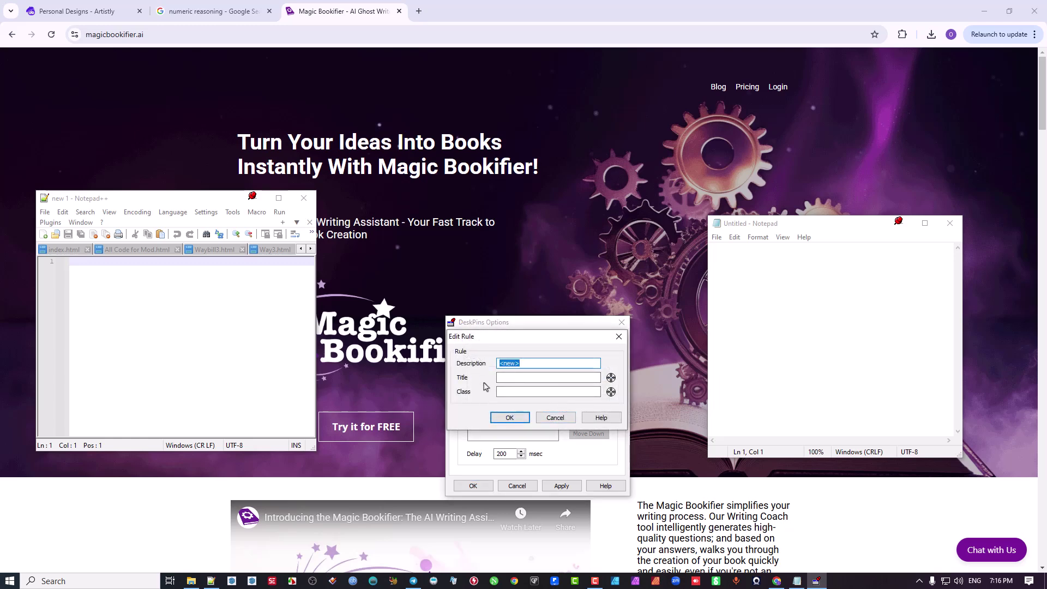
click(564, 421)
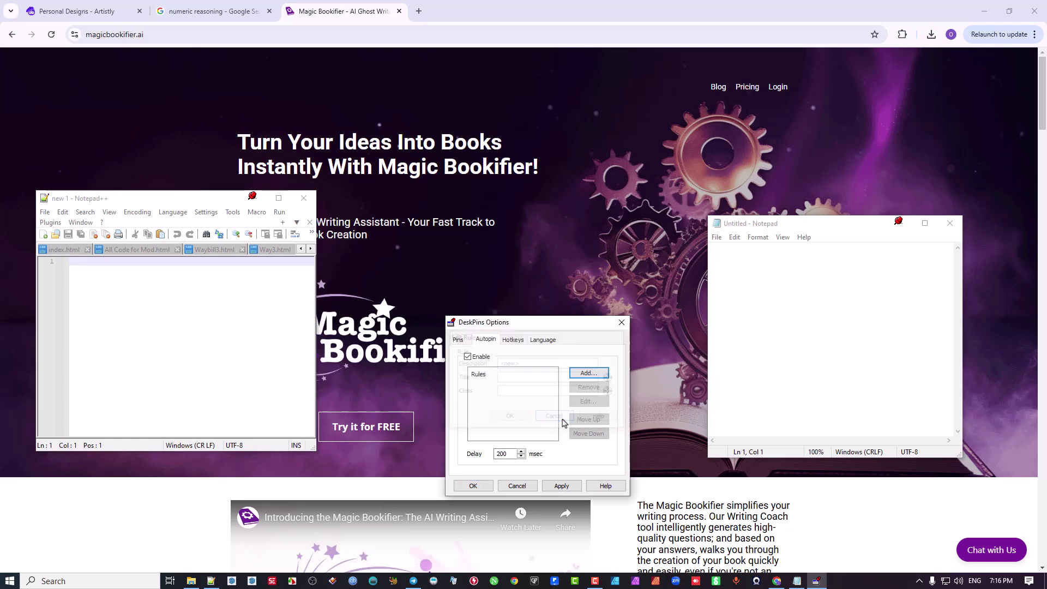
click(467, 357)
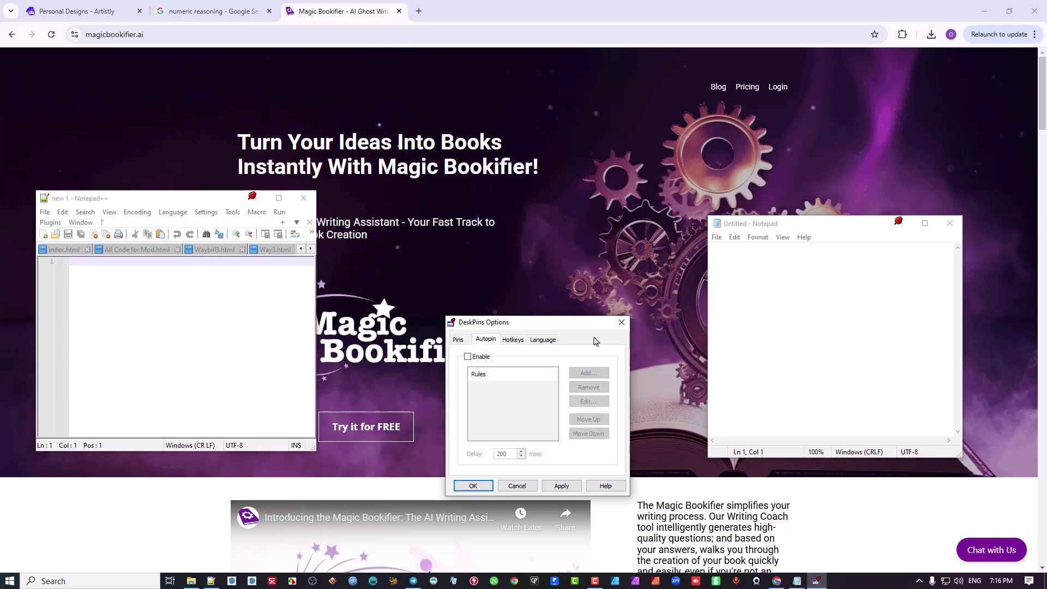
- Review the Hotkeys and Language tabs, cancel Options without saving, and unpin Notepad
click(512, 340)
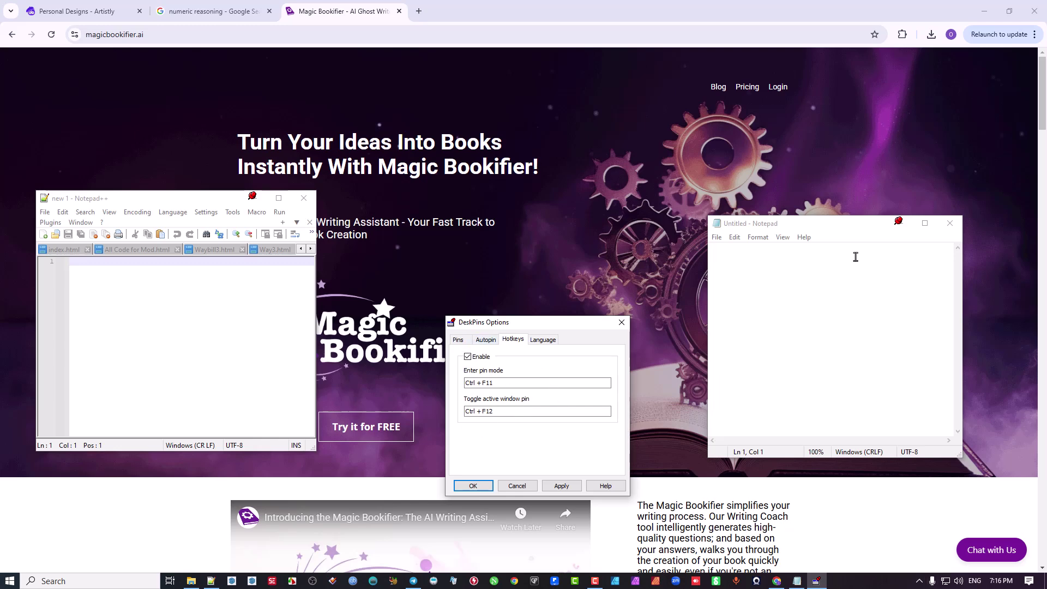
click(543, 341)
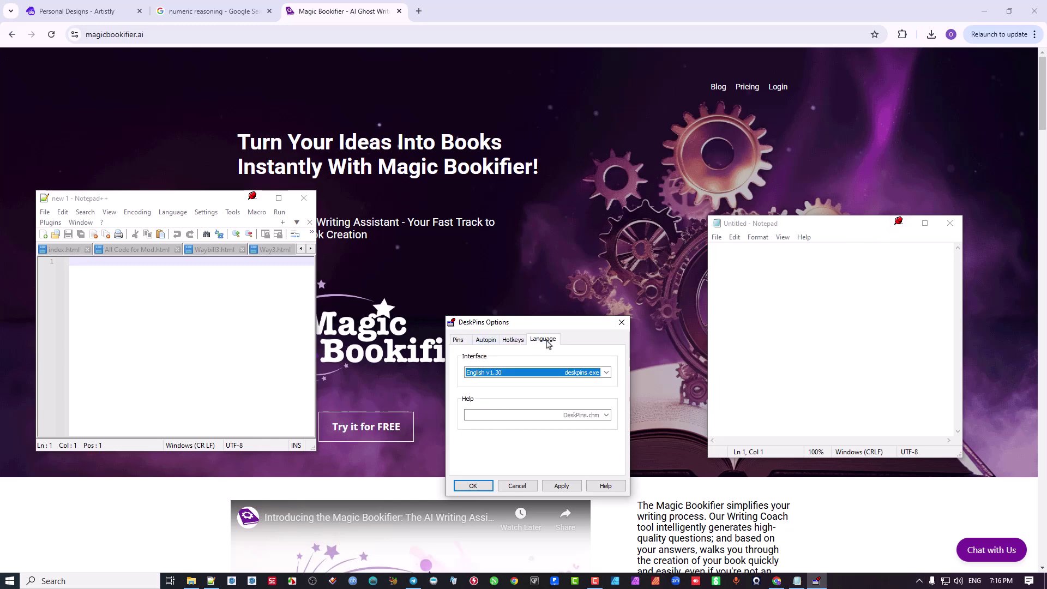
click(511, 342)
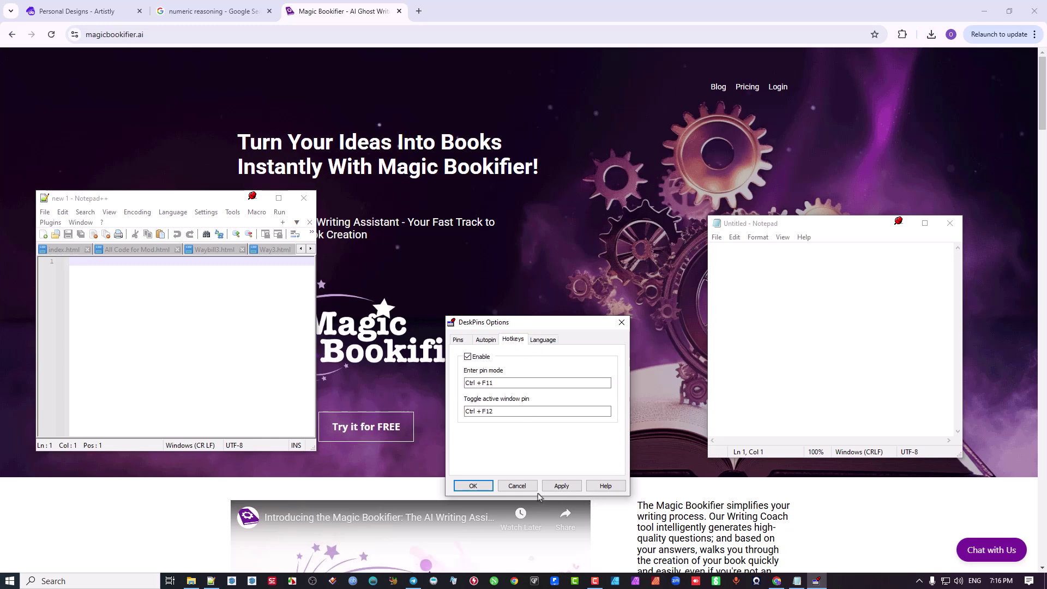
click(520, 487)
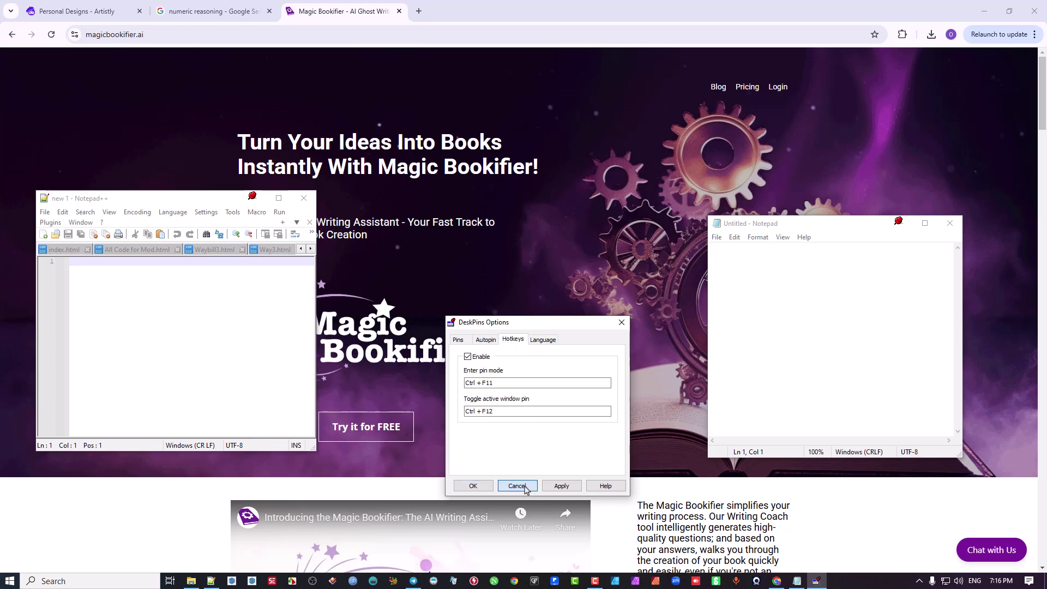
click(899, 223)
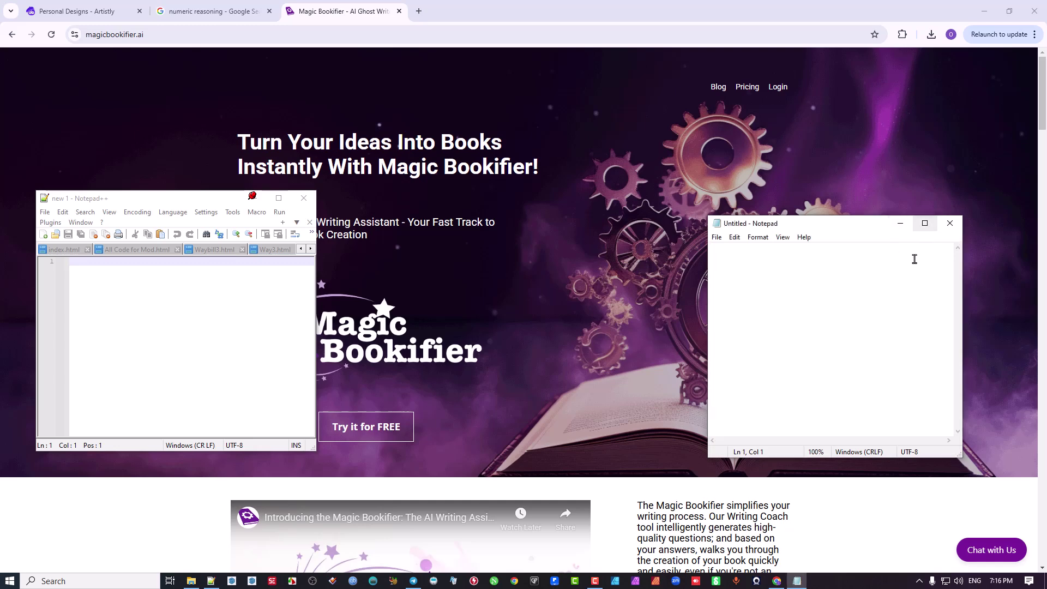
- Minimize Notepad++ and bring the pinned Notepad back over the Magic Bookifier page
click(520, 249)
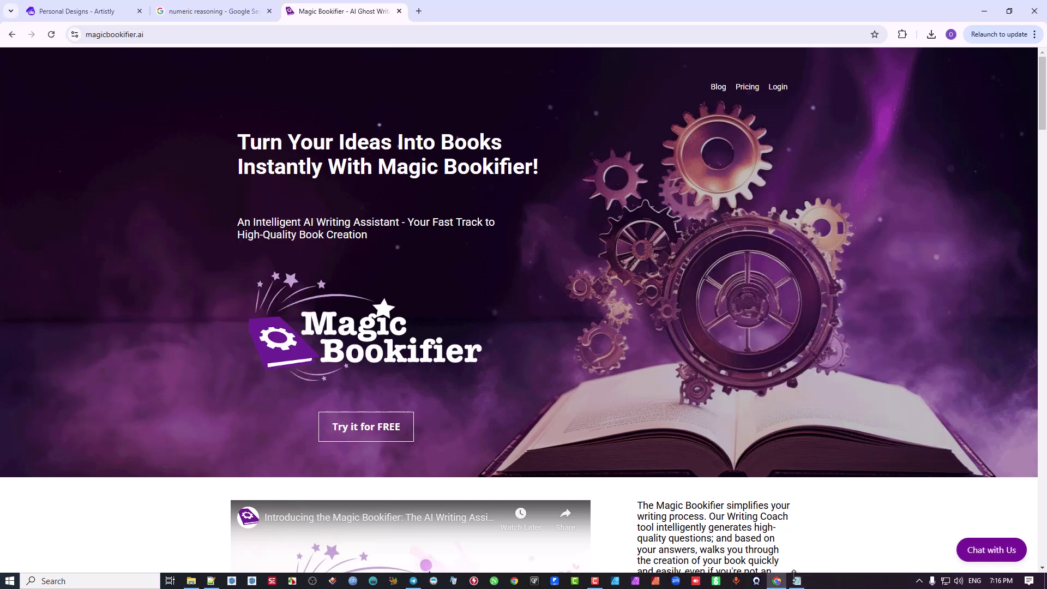
click(796, 579)
click(795, 579)
click(211, 580)
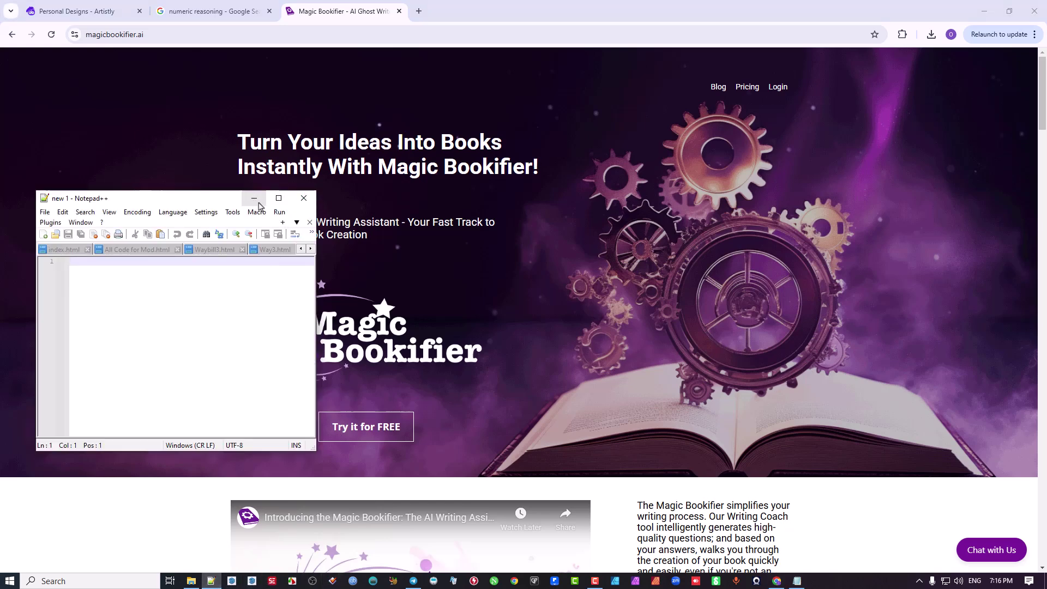
click(254, 198)
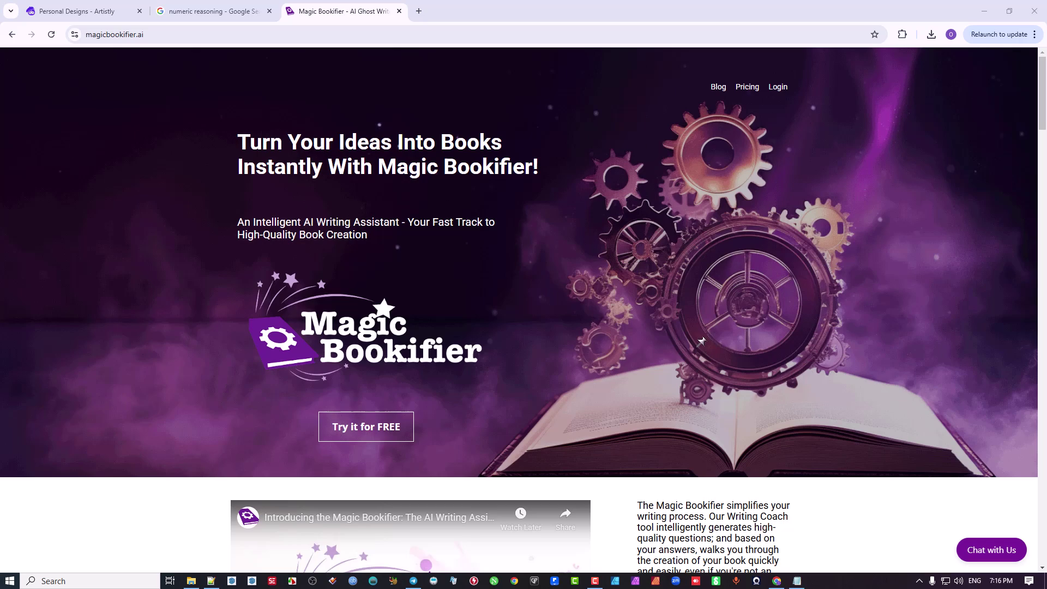
click(762, 338)
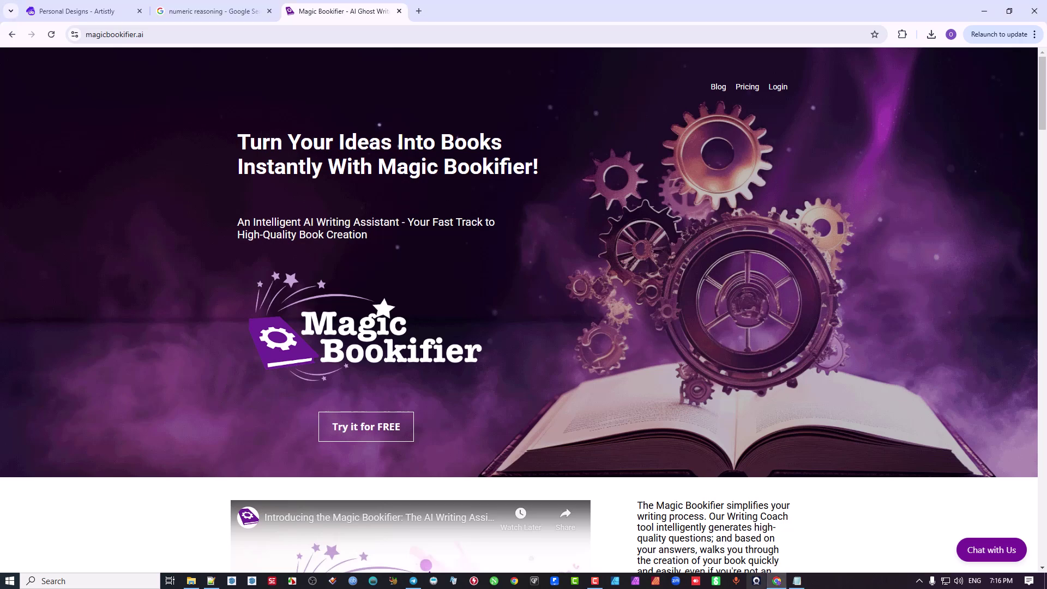
click(796, 580)
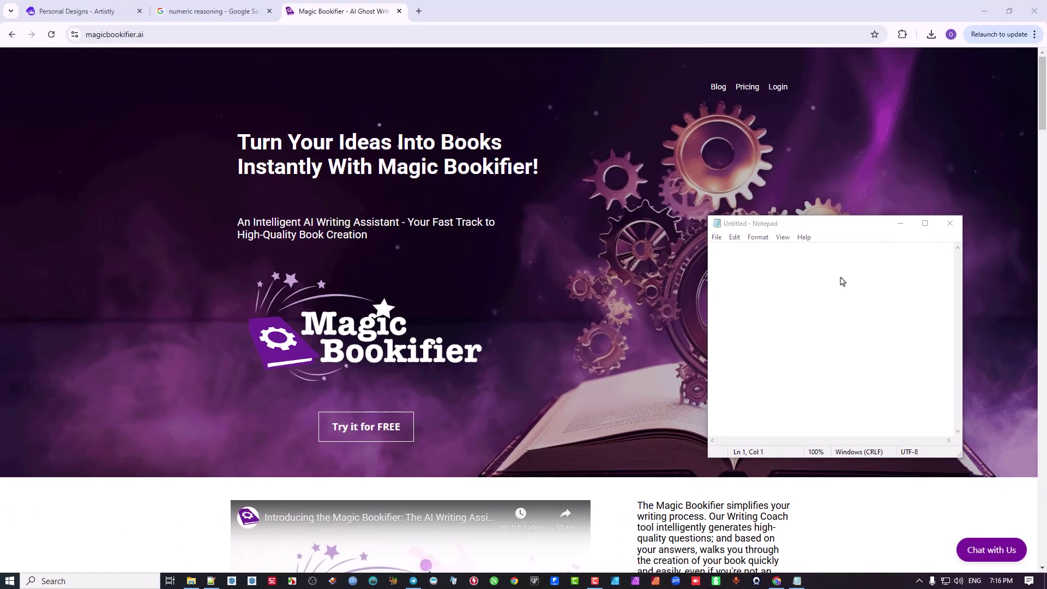
- Shrink Notepad and place it at the top-right of the page
drag(859, 224, 860, 161)
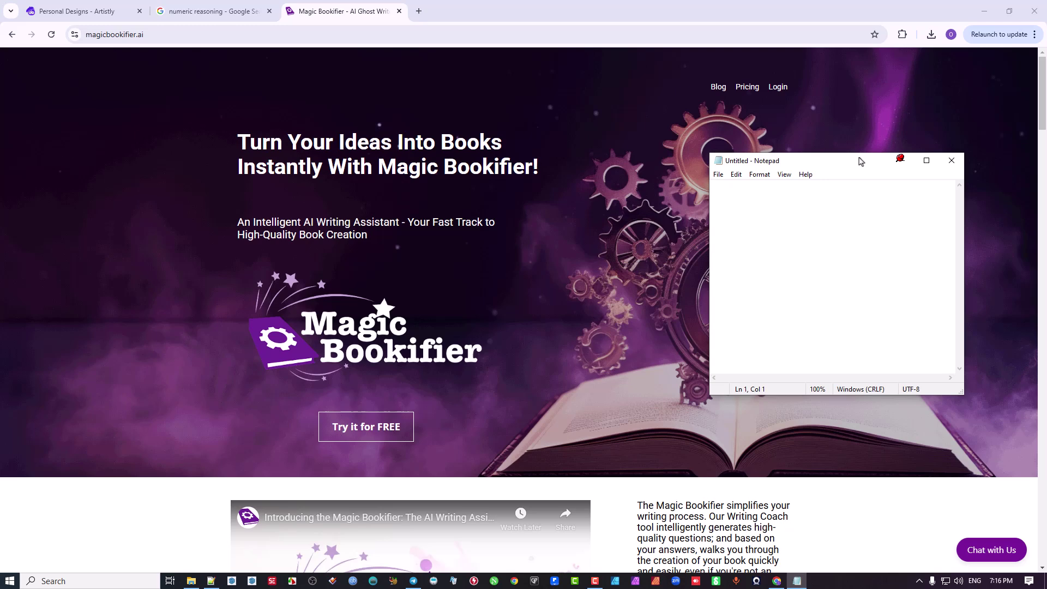
drag(711, 151, 761, 202)
drag(825, 211, 877, 73)
- Paste part of the Magic Bookifier paragraph text into Notepad
scroll(523, 219, down, 7)
scroll(600, 218, up, 1)
drag(642, 223, 784, 235)
click(854, 151)
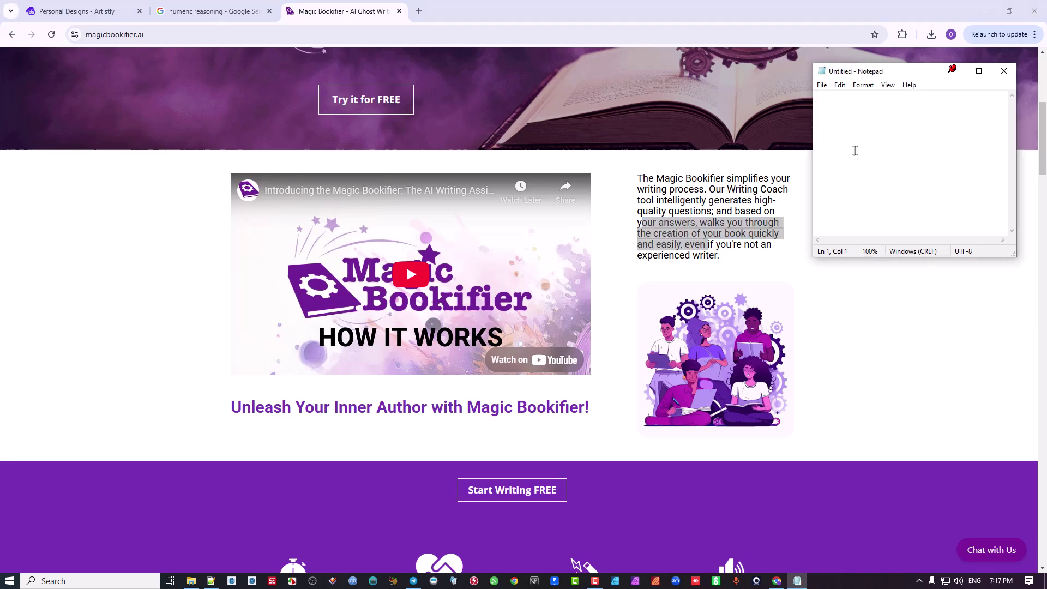
text(your answers, walks you through the creation of your book quickly and easily, even)
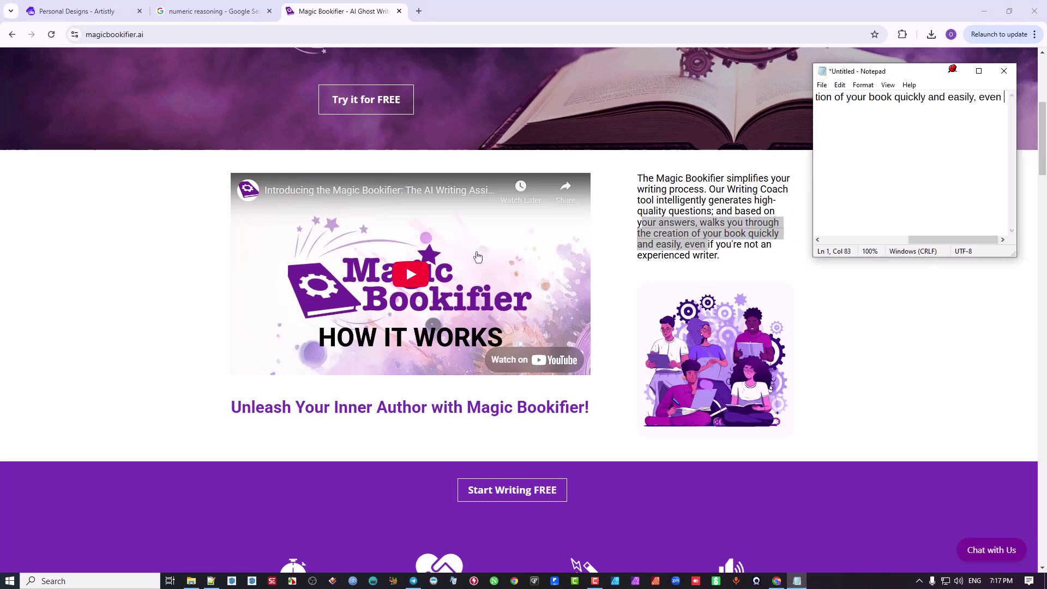
- Move the pinned Notepad to the left, over the page's video
click(610, 460)
scroll(777, 305, down, 6)
scroll(776, 305, up, 5)
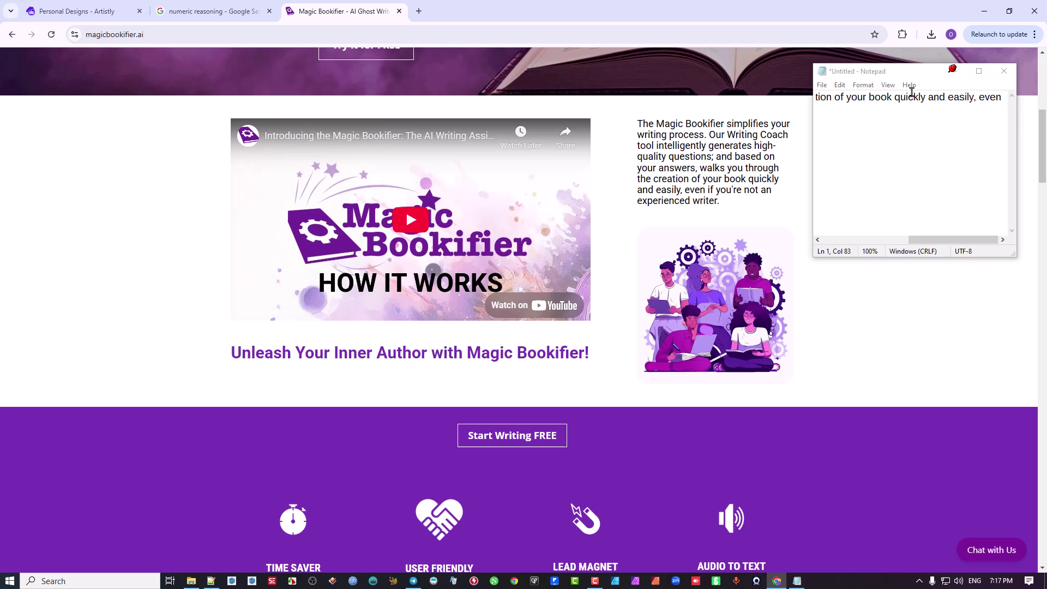
drag(920, 75, 183, 112)
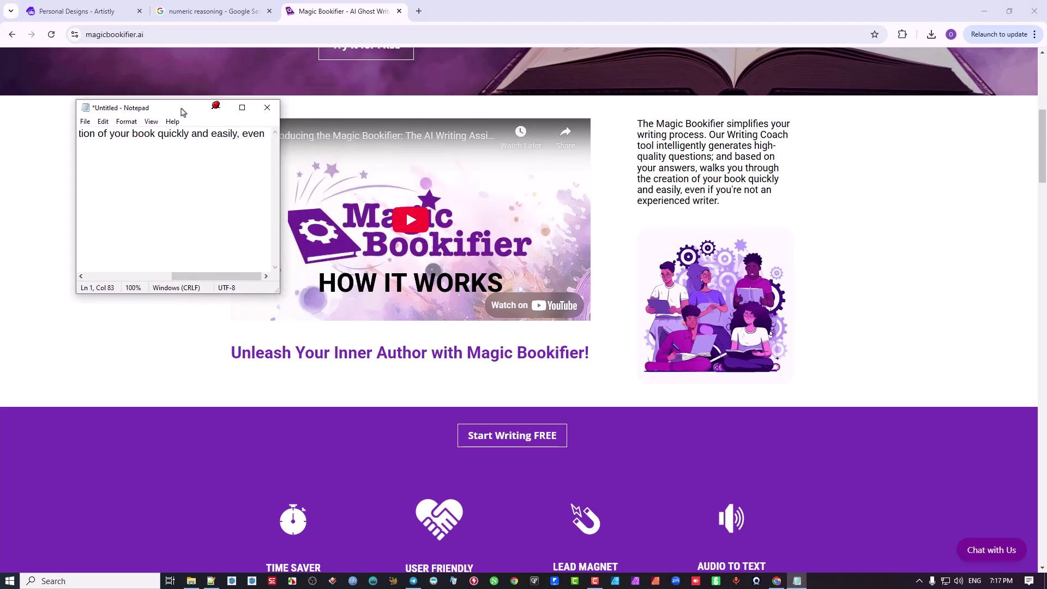